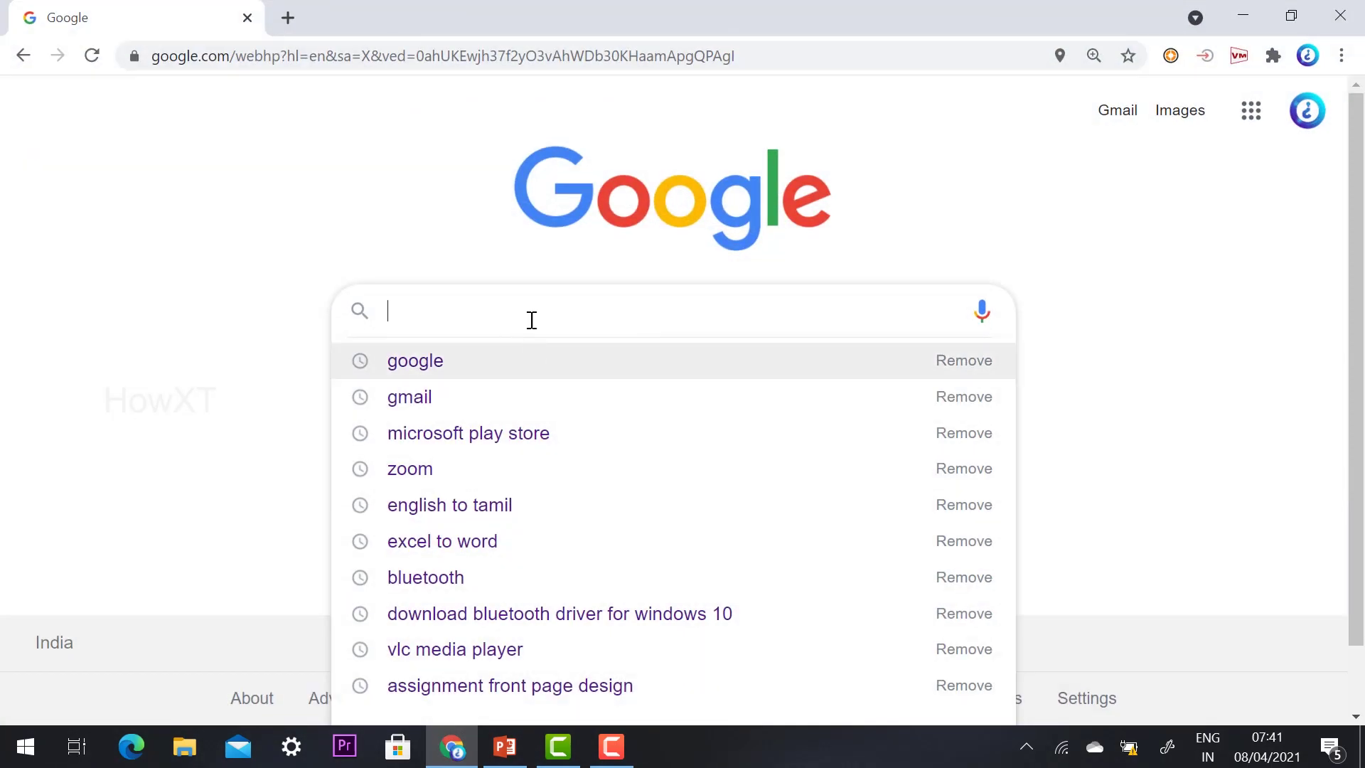
# Search Google for 'bluetooth download for windows 10' using the autocomplete suggestion
pyautogui.write('blu')
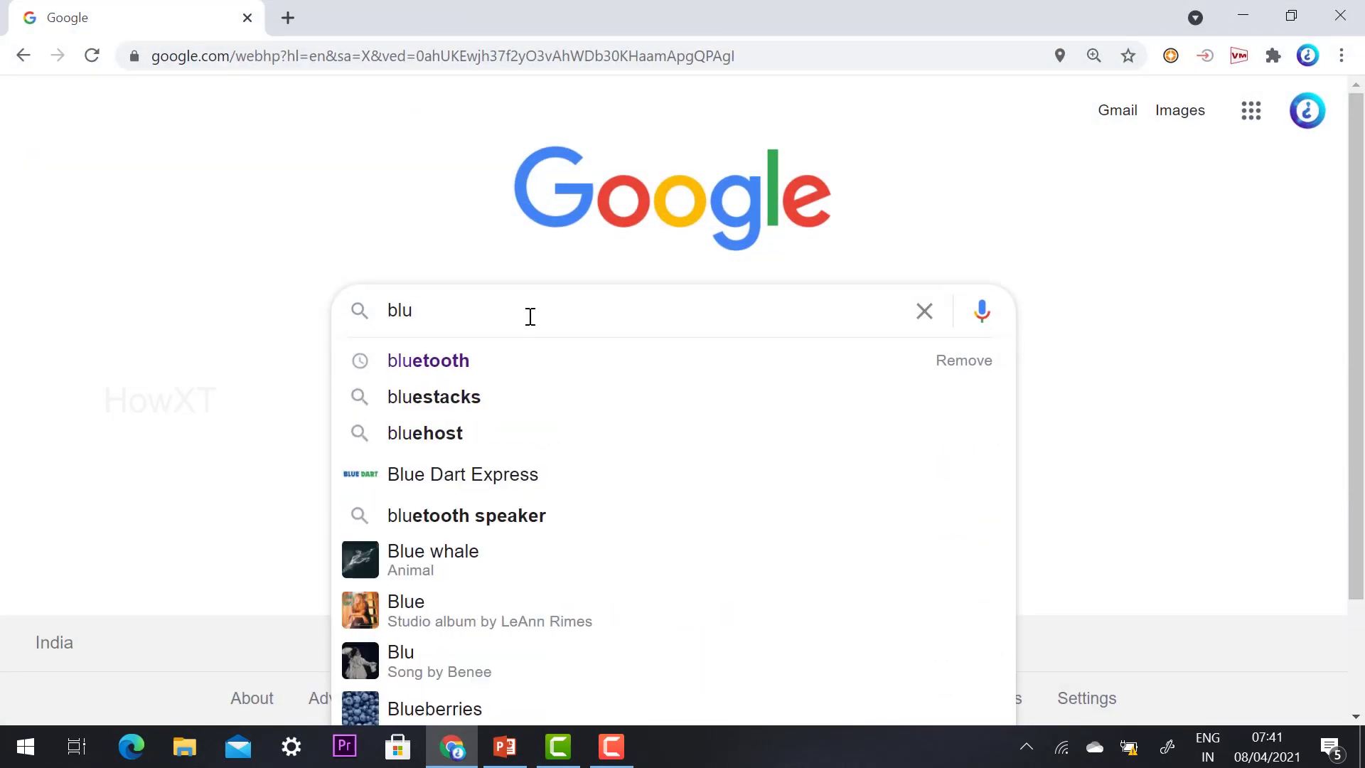
pyautogui.write('etooth dow')
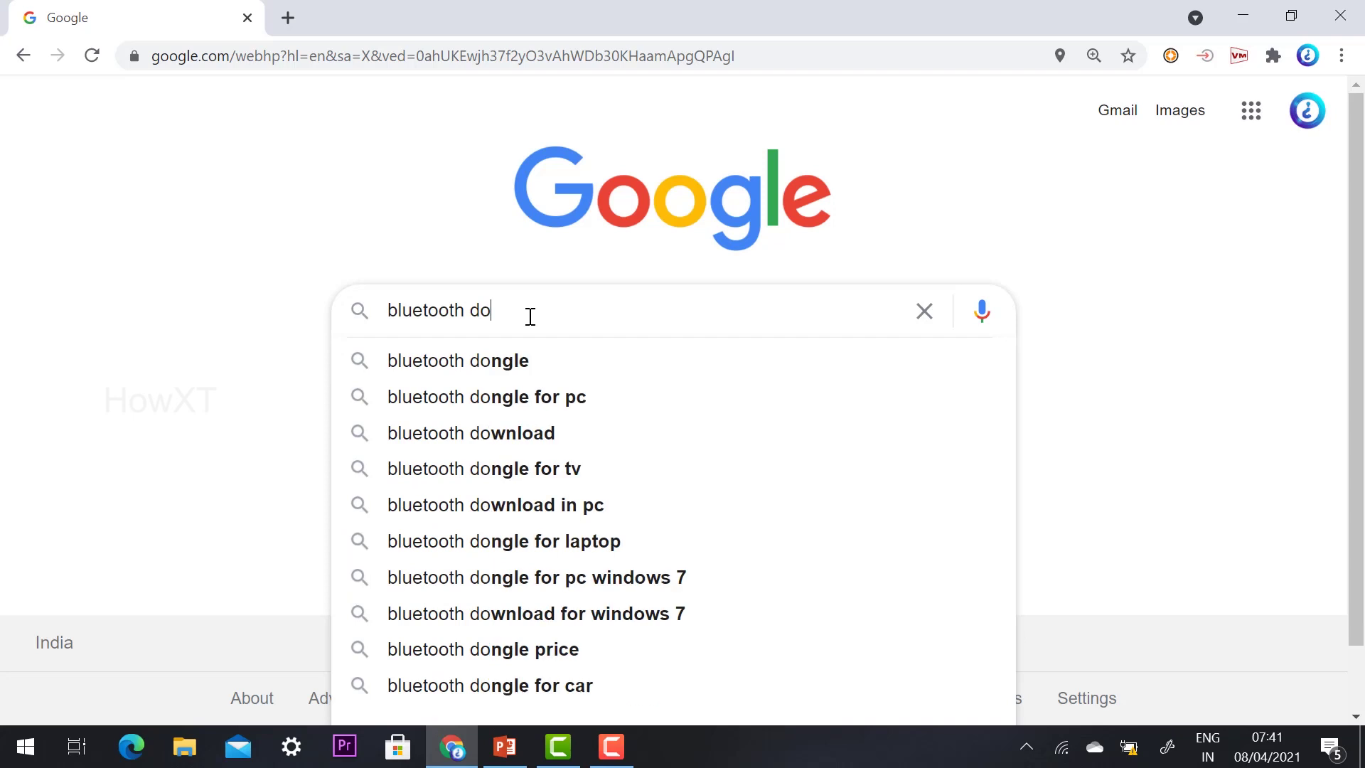
pyautogui.press('Down')
pyautogui.press('Down')
pyautogui.press('Down')
pyautogui.press('Down')
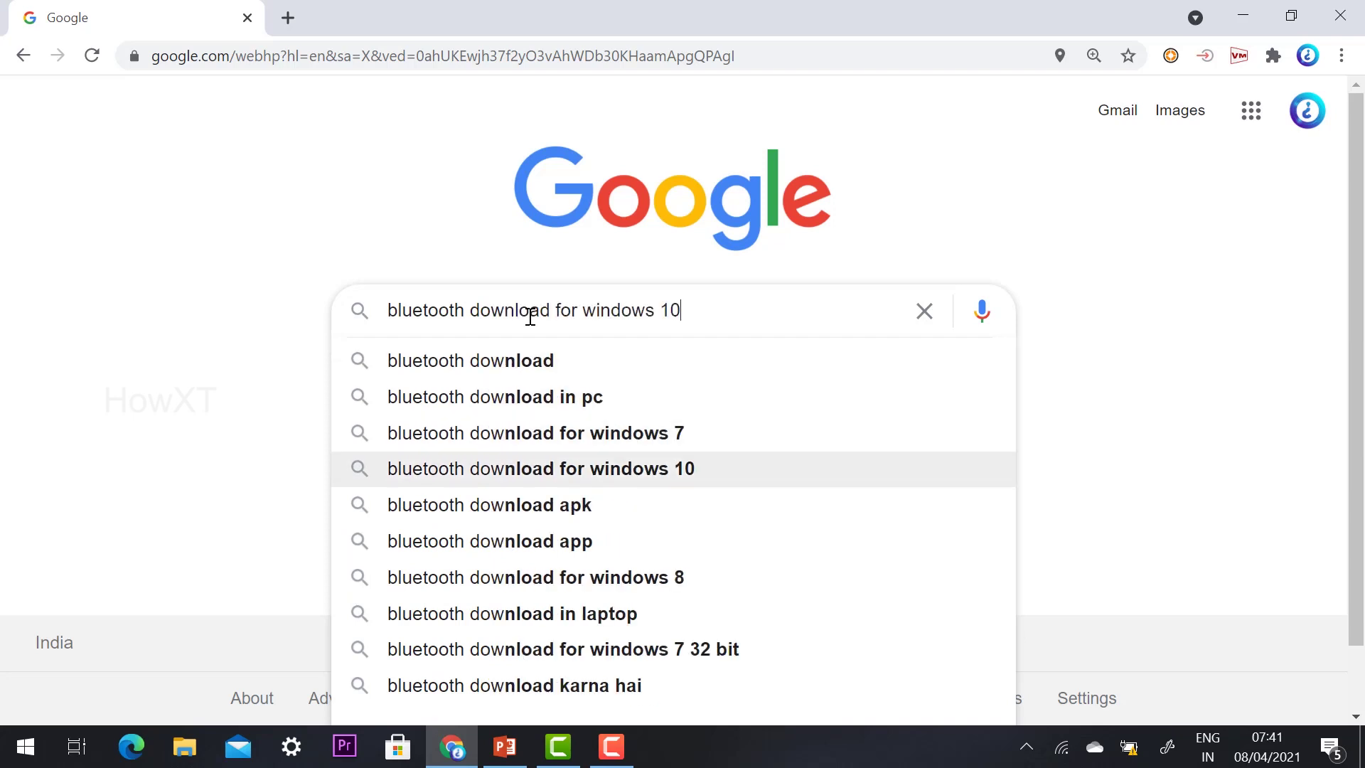
pyautogui.press('Return')
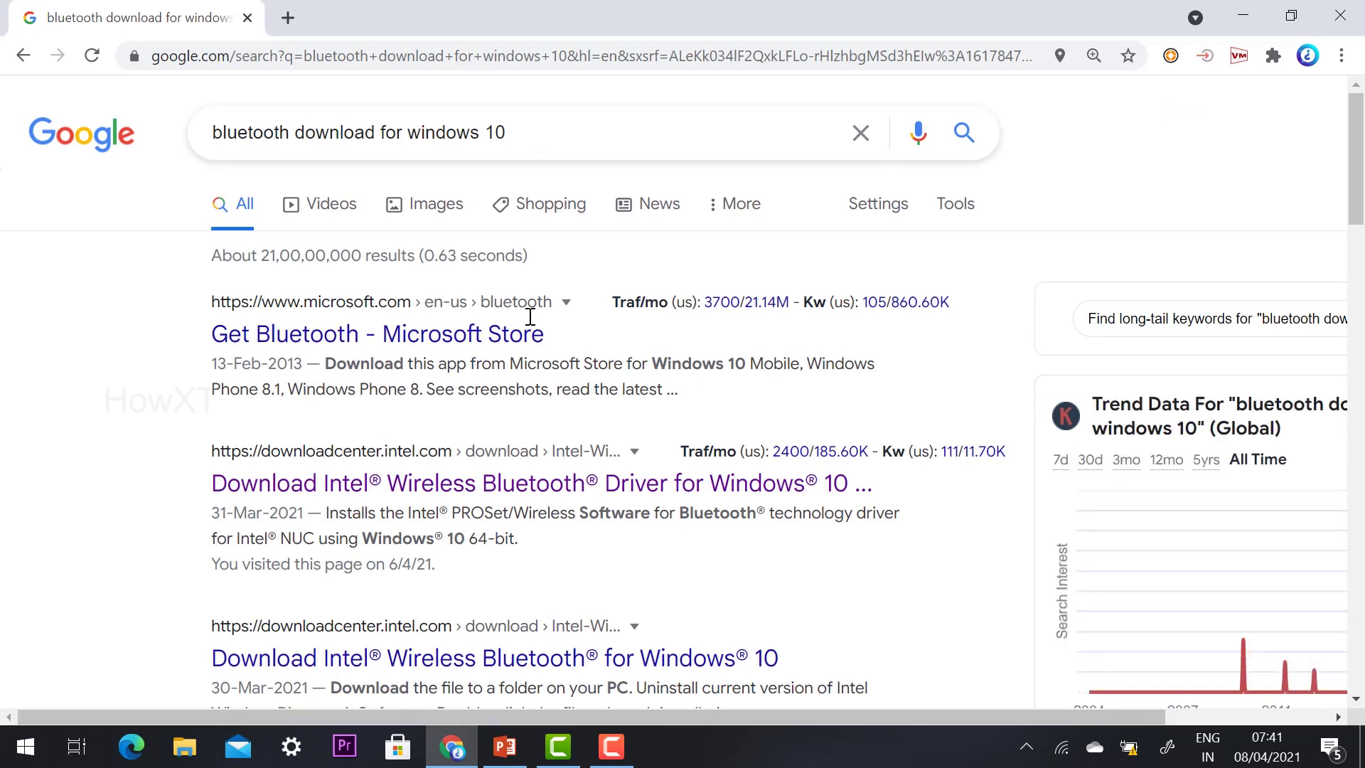
# Open the downloadcenter.intel.com result for the Intel Wireless Bluetooth Driver for Windows 10
pyautogui.click(370, 502)
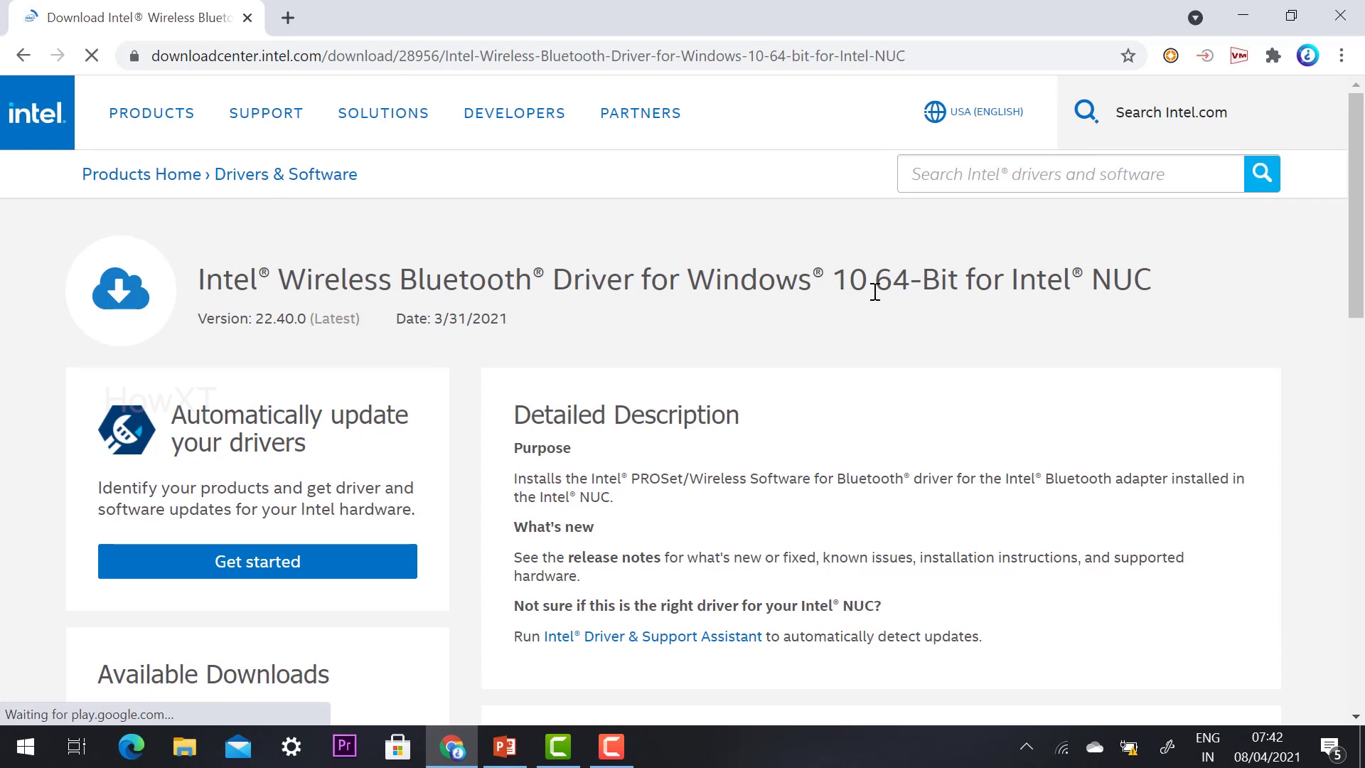
# Open This PC's system properties from File Explorer
pyautogui.press('super+d')
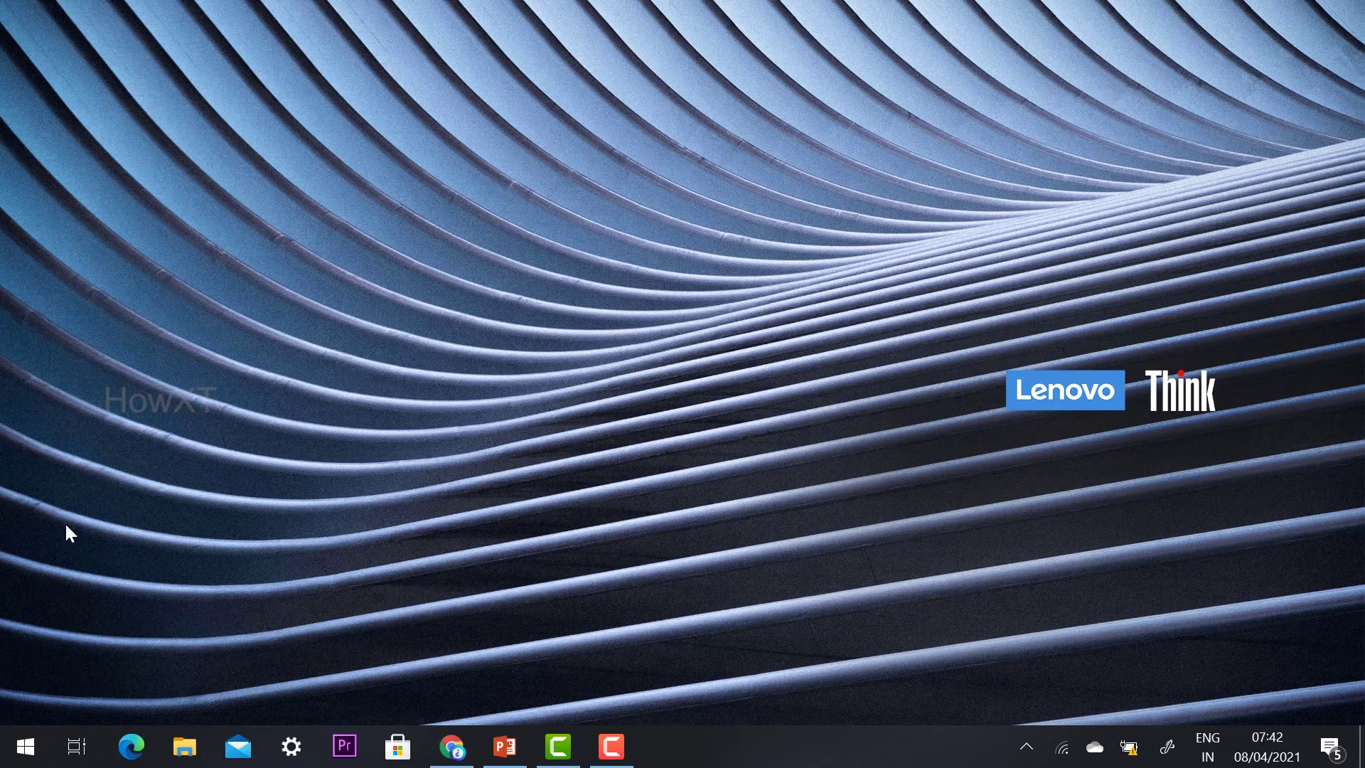
pyautogui.press('super')
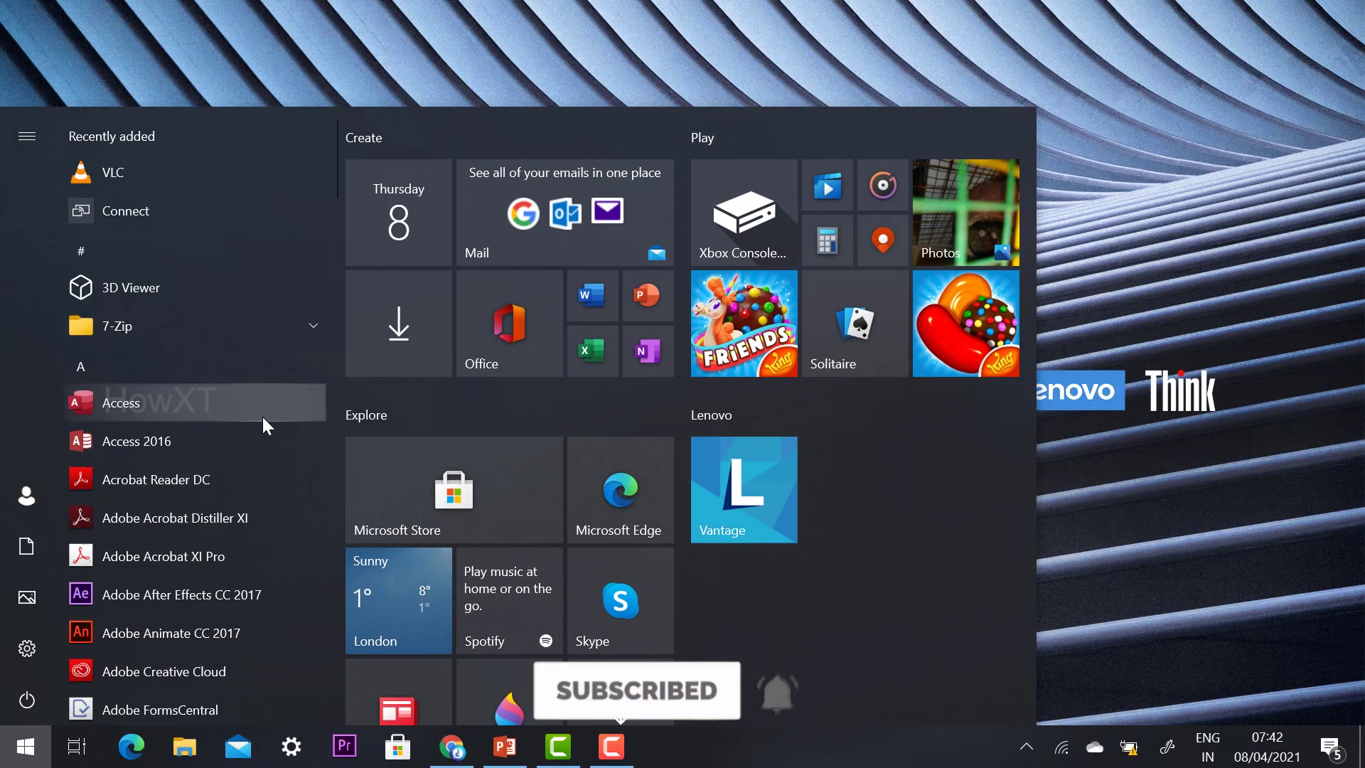
pyautogui.press('super+e')
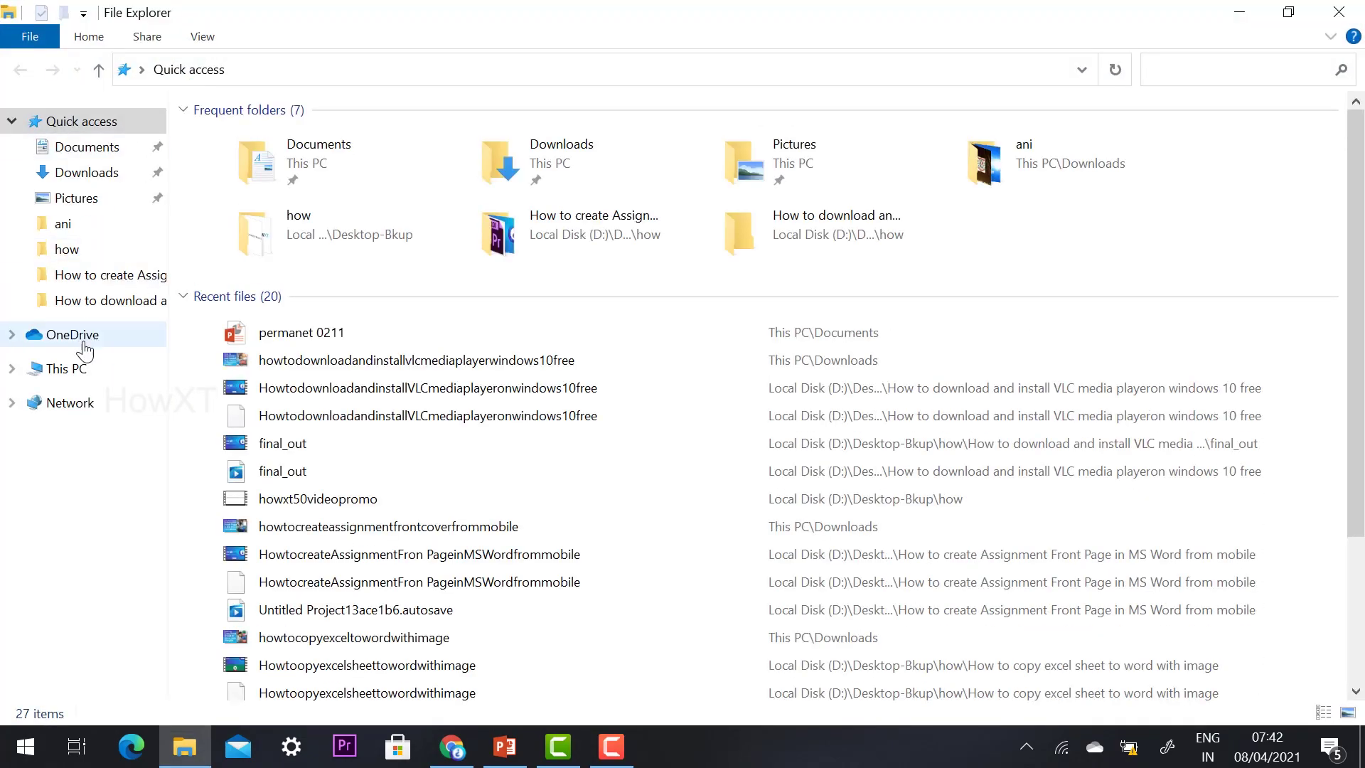
pyautogui.rightClick(77, 369)
pyautogui.click(64, 651)
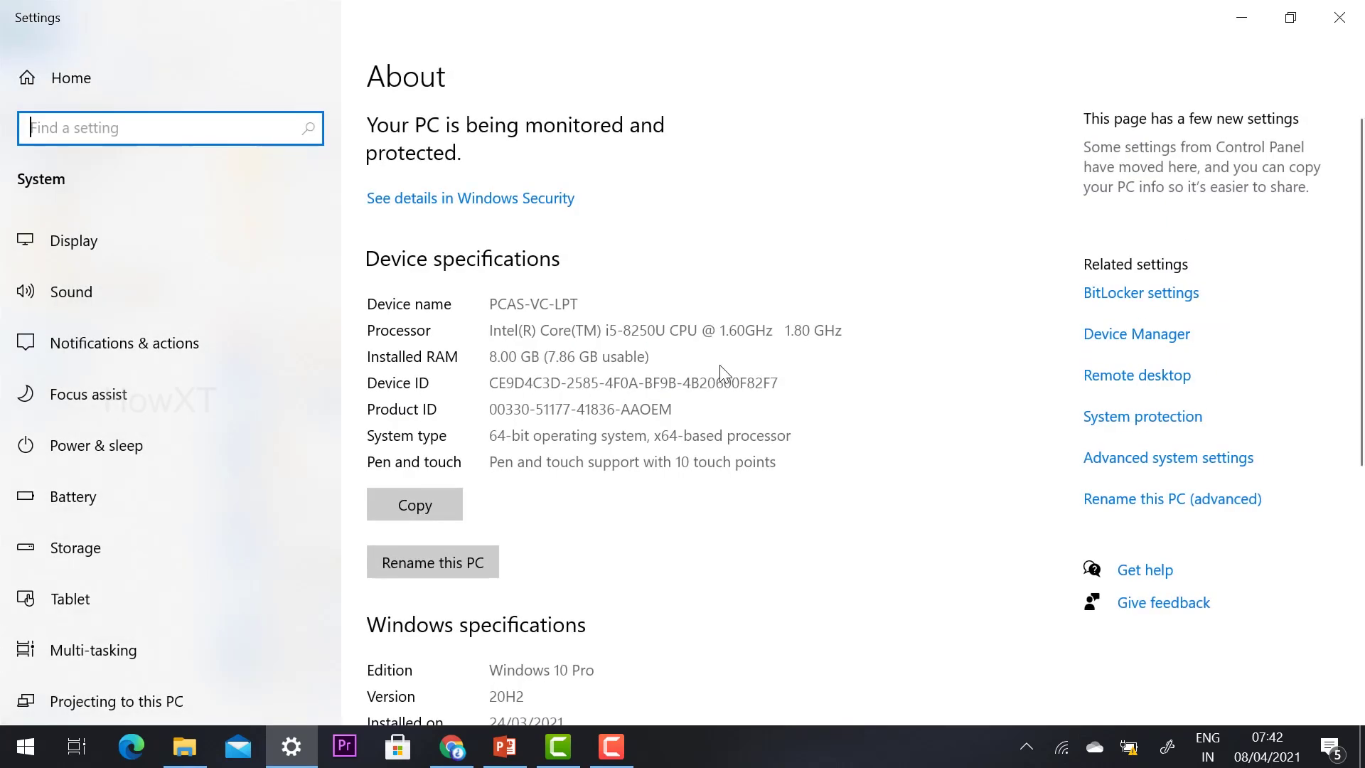
# Confirm the edition is Windows 10 Pro and the system type is 64-bit, then close Settings
pyautogui.scroll(-3, 708, 371)
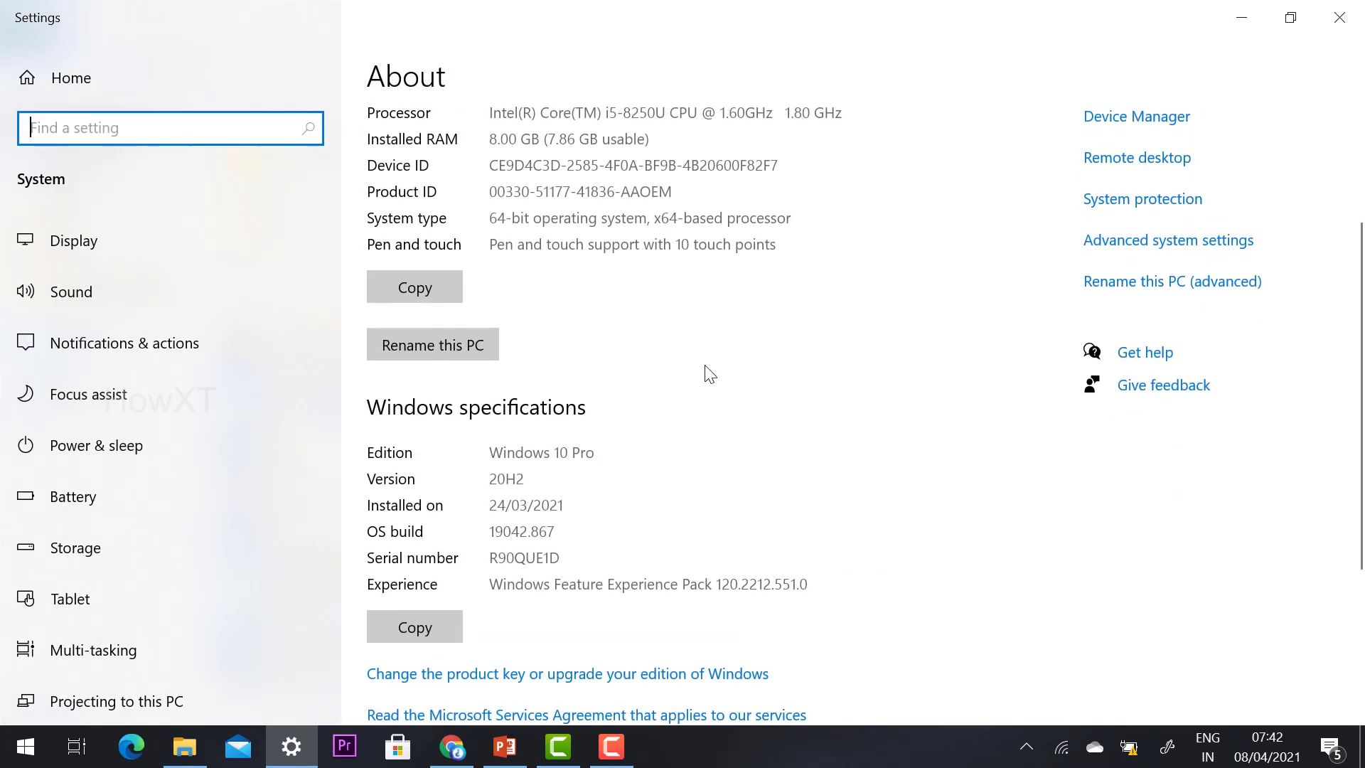
pyautogui.scroll(-2, 709, 371)
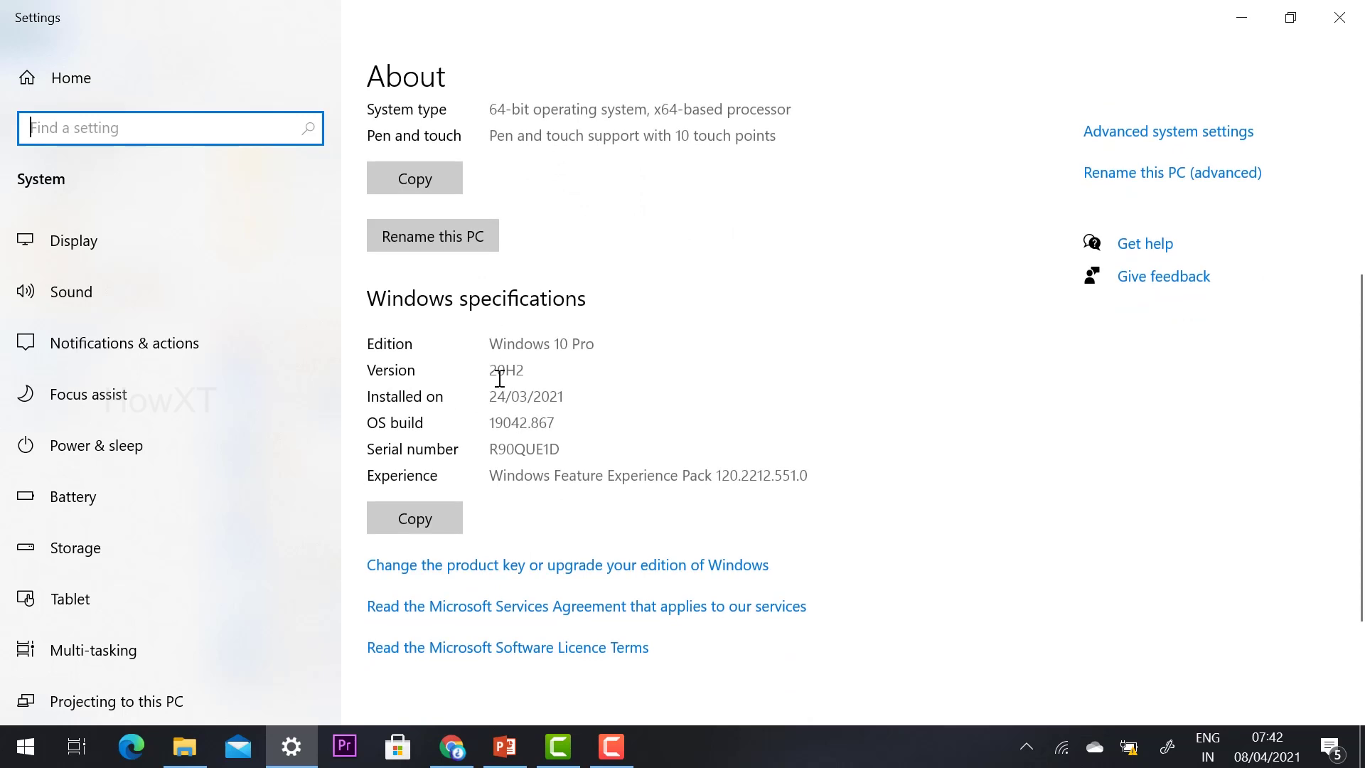
pyautogui.click(496, 371)
pyautogui.moveTo(503, 344); pyautogui.dragTo(644, 346)
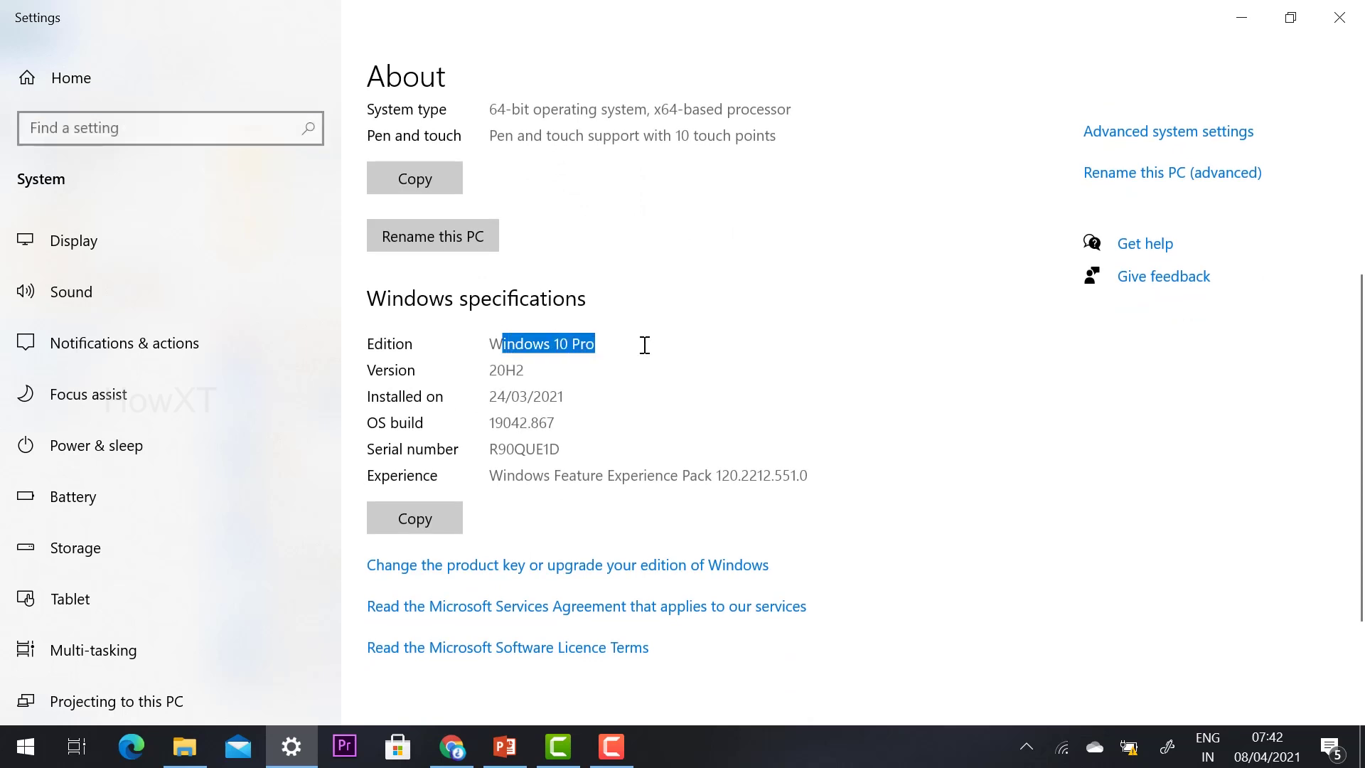
pyautogui.scroll(-3, 643, 344)
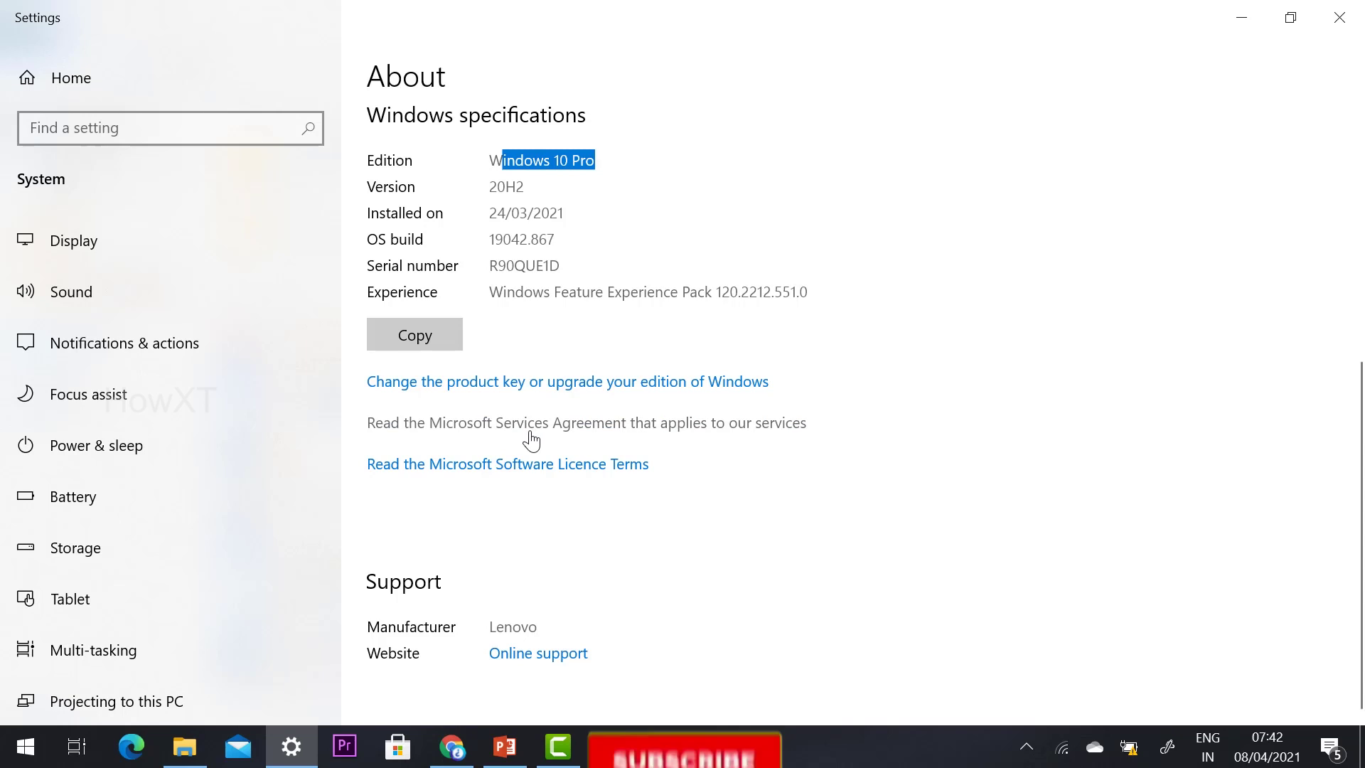
pyautogui.scroll(2, 506, 217)
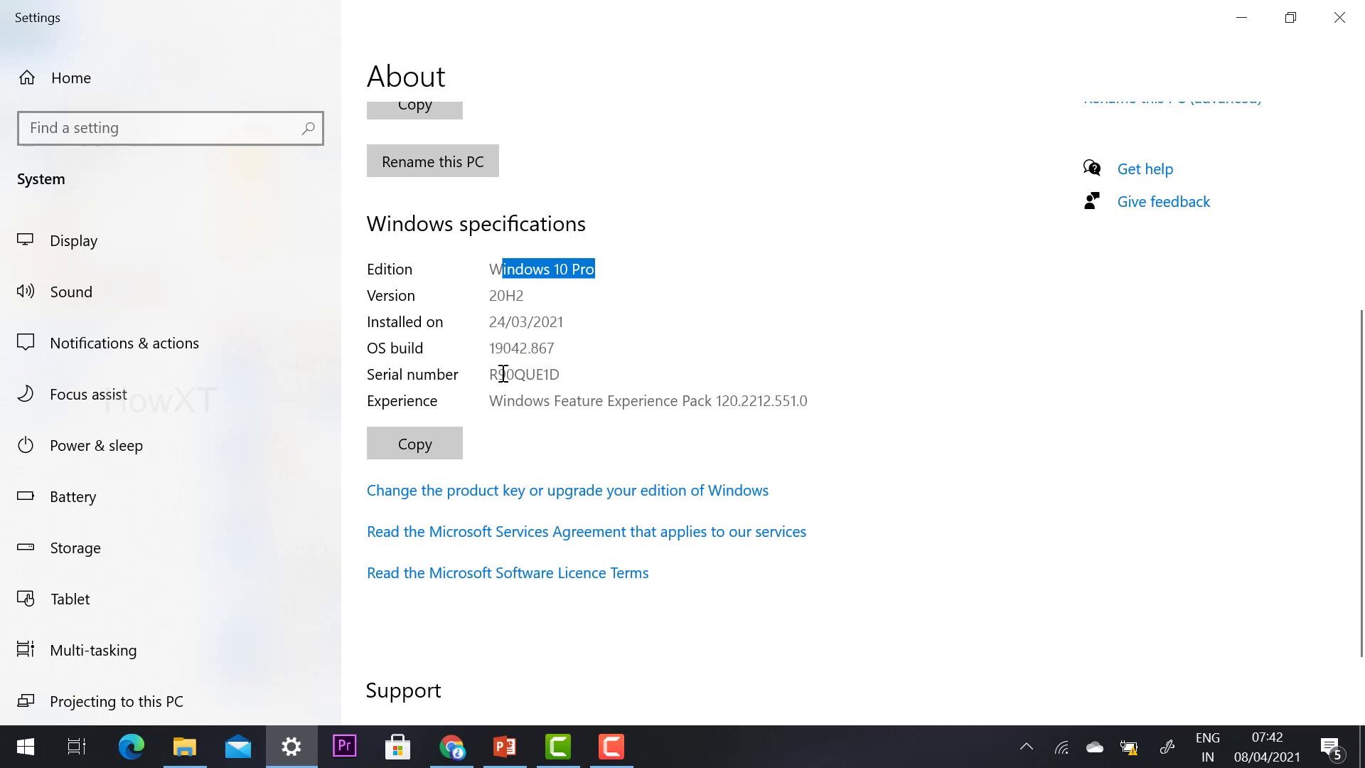
pyautogui.scroll(5, 506, 364)
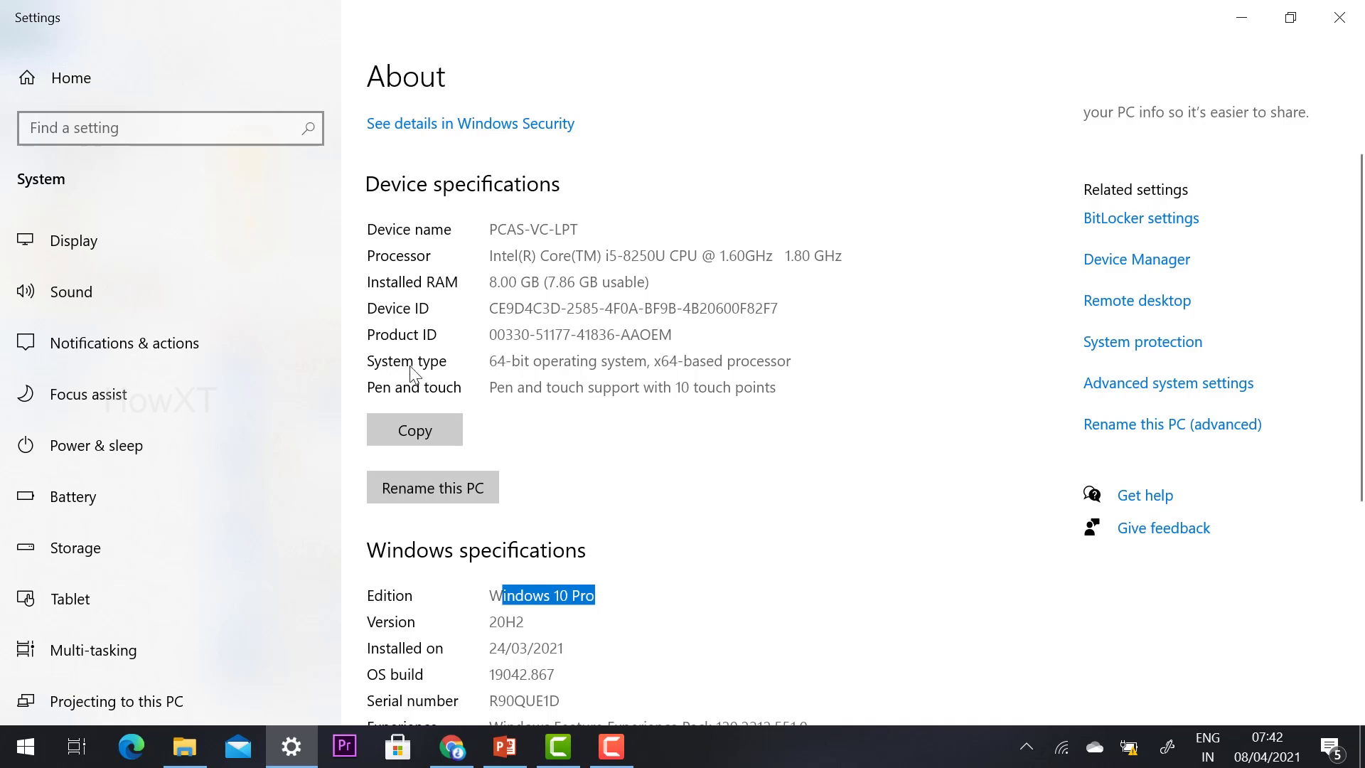
pyautogui.click(477, 367)
pyautogui.moveTo(497, 360); pyautogui.dragTo(572, 361)
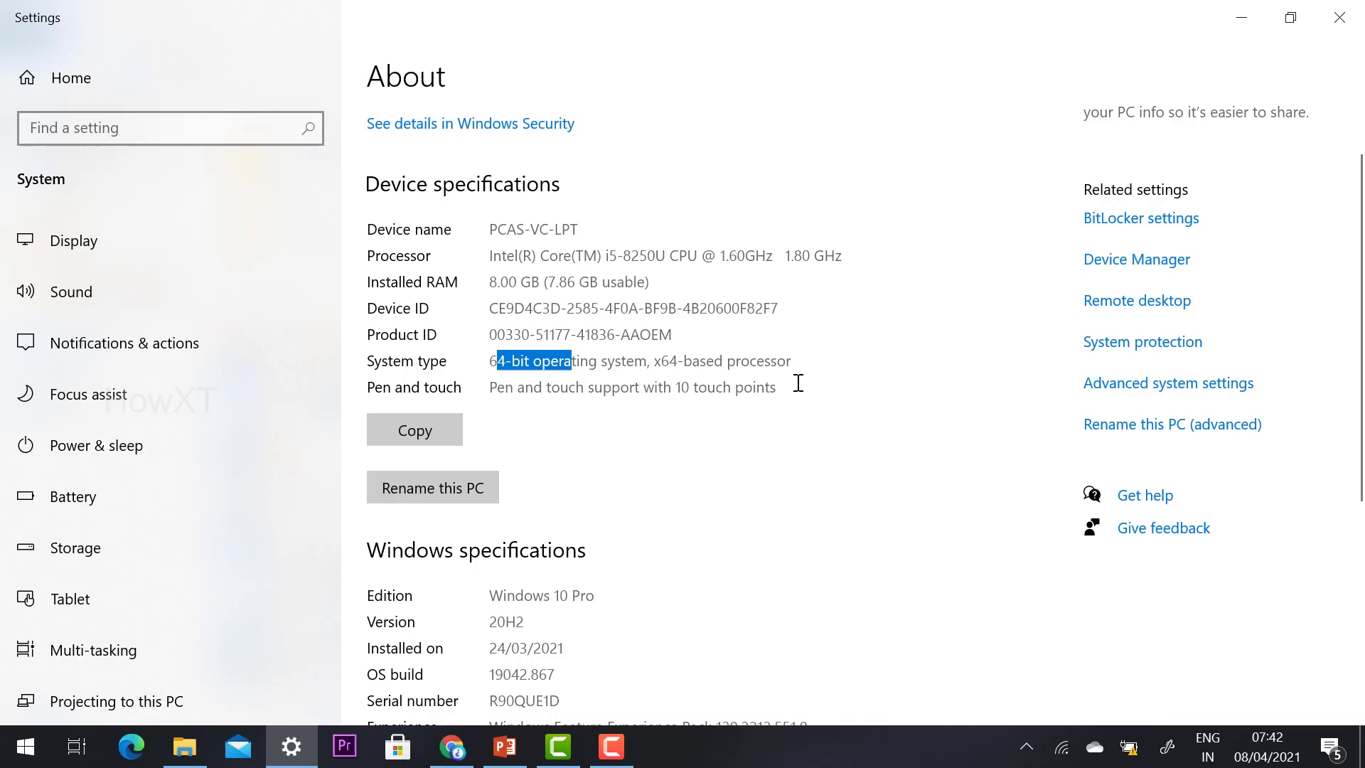
pyautogui.click(1339, 17)
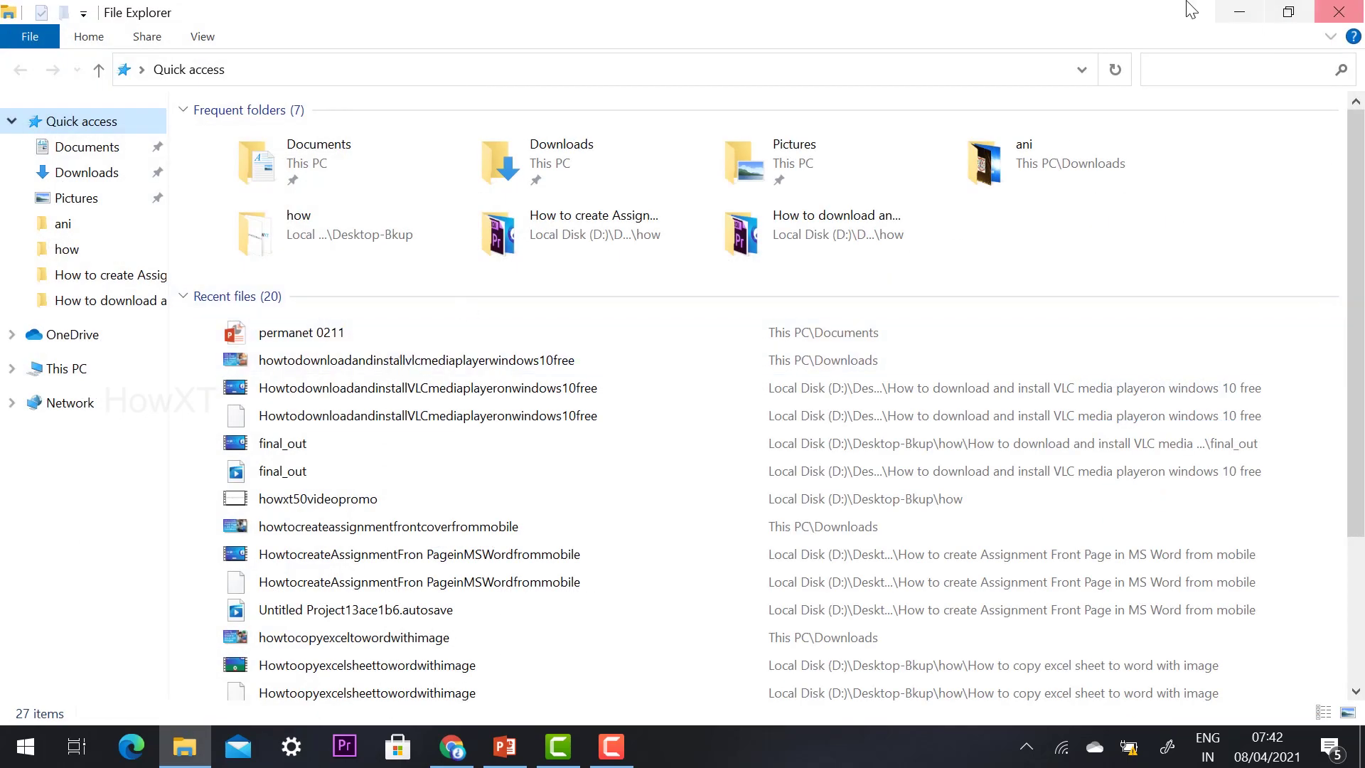
# Close File Explorer and return Chrome from the Intel page to the Google results
pyautogui.click(1339, 11)
pyautogui.click(470, 751)
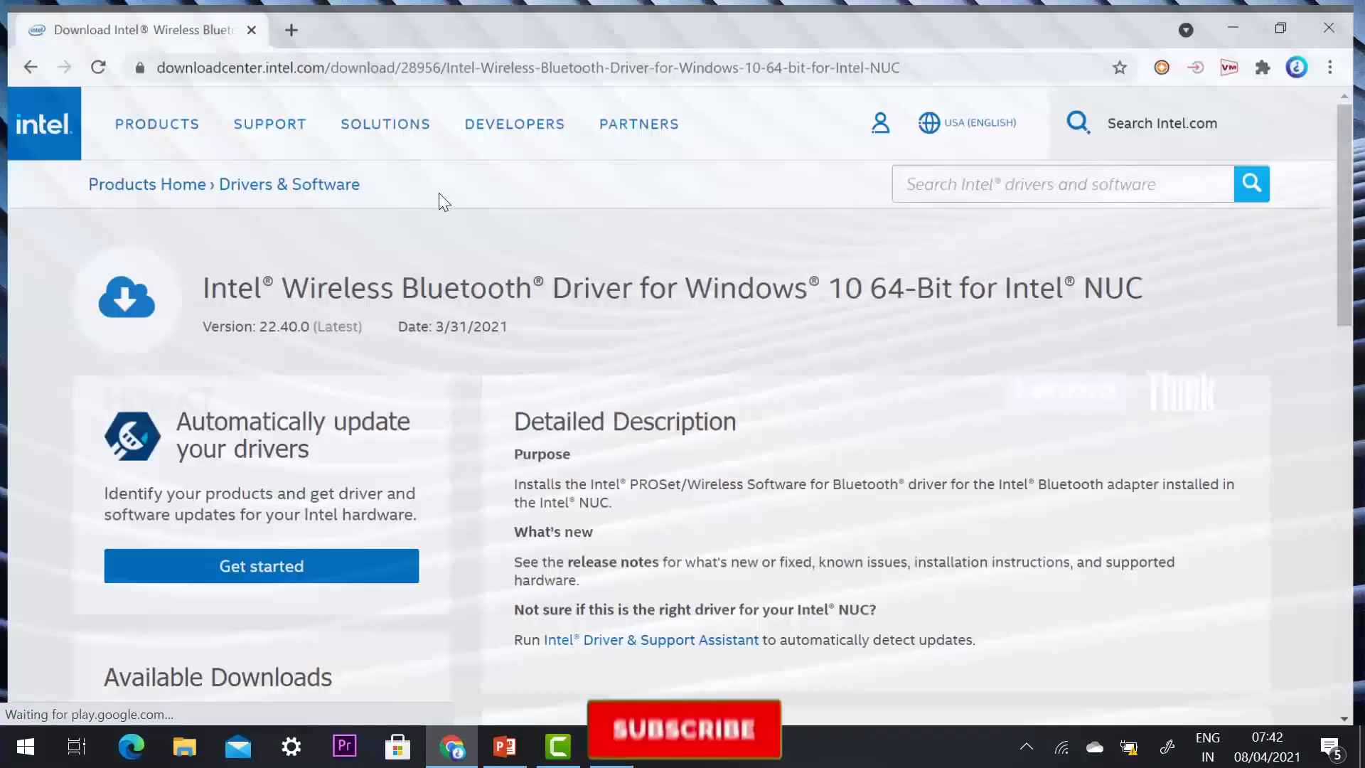
pyautogui.click(23, 56)
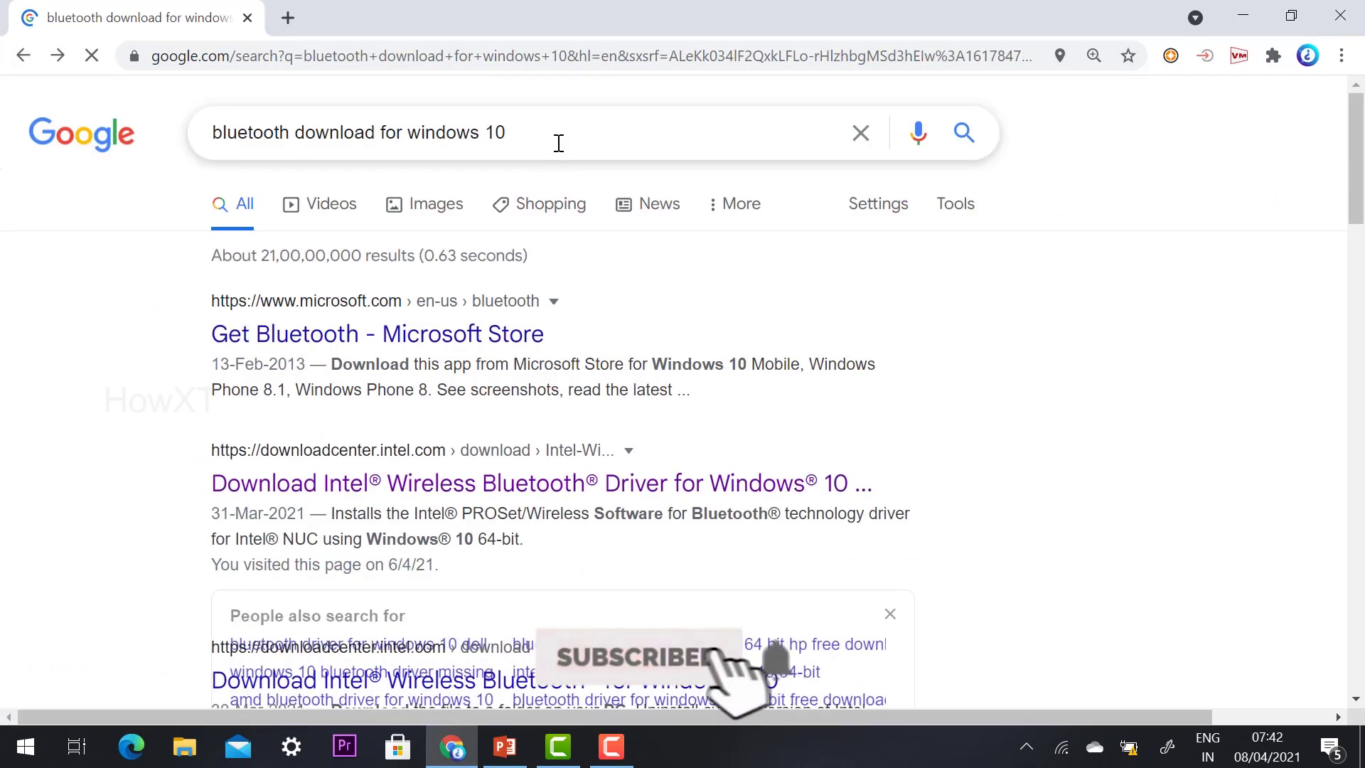
# Search for the Windows 10 32 bit driver, view Intel's result, then return and select '32 bit'
pyautogui.click(557, 135)
pyautogui.write('32')
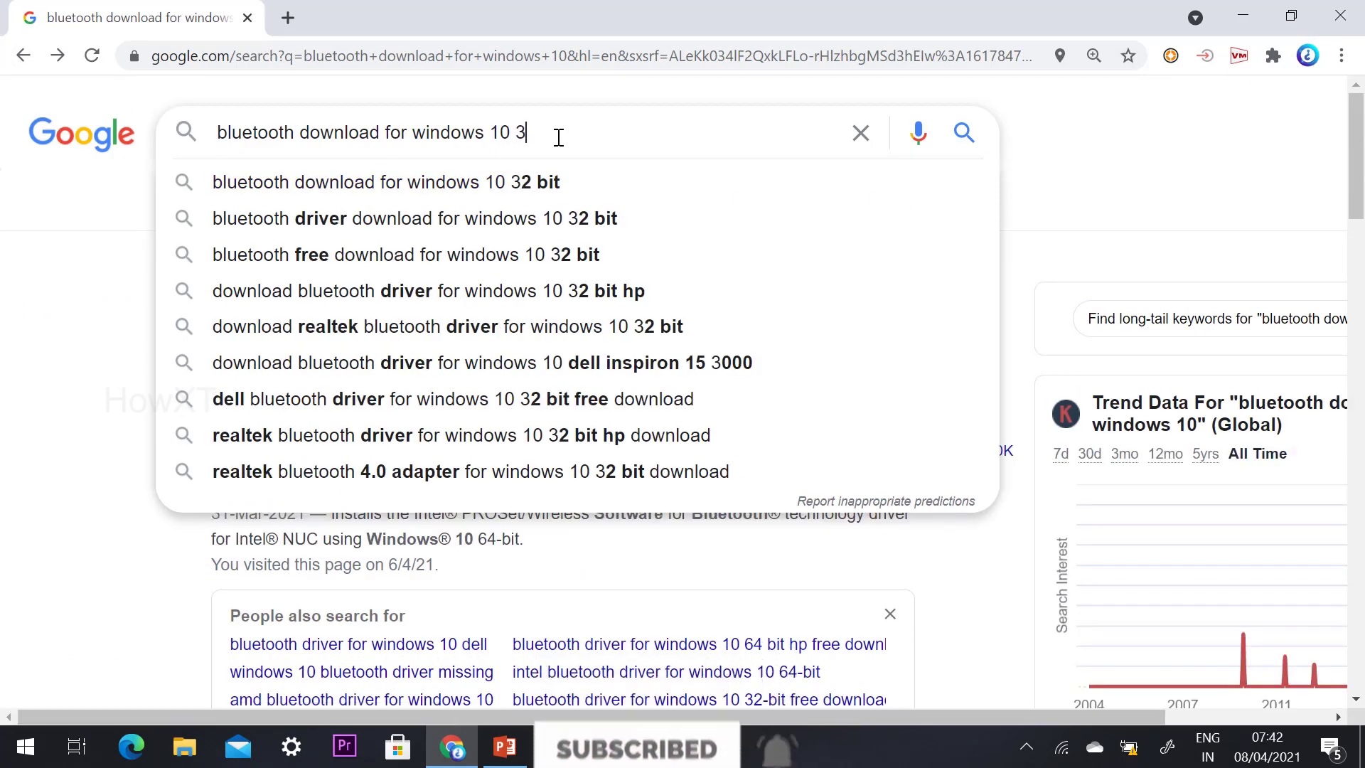
pyautogui.click(527, 186)
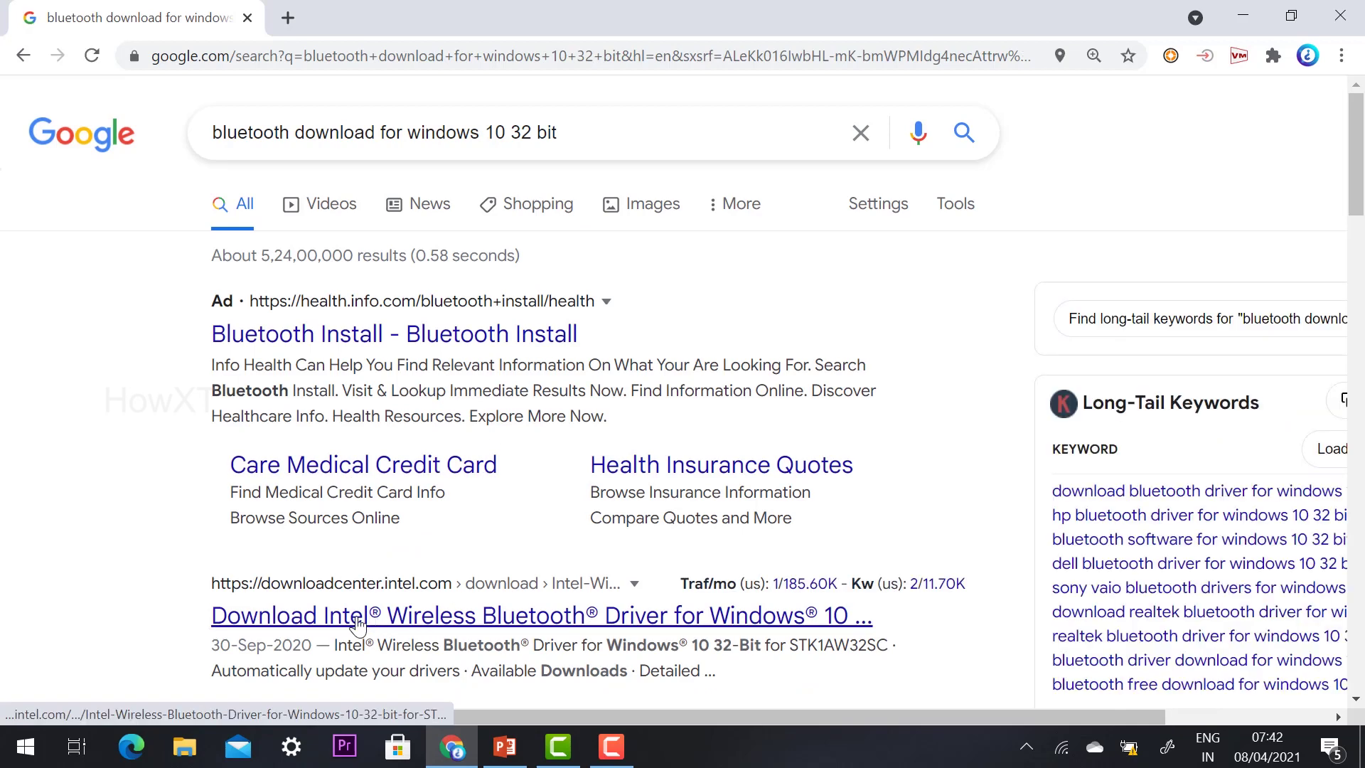
pyautogui.click(228, 613)
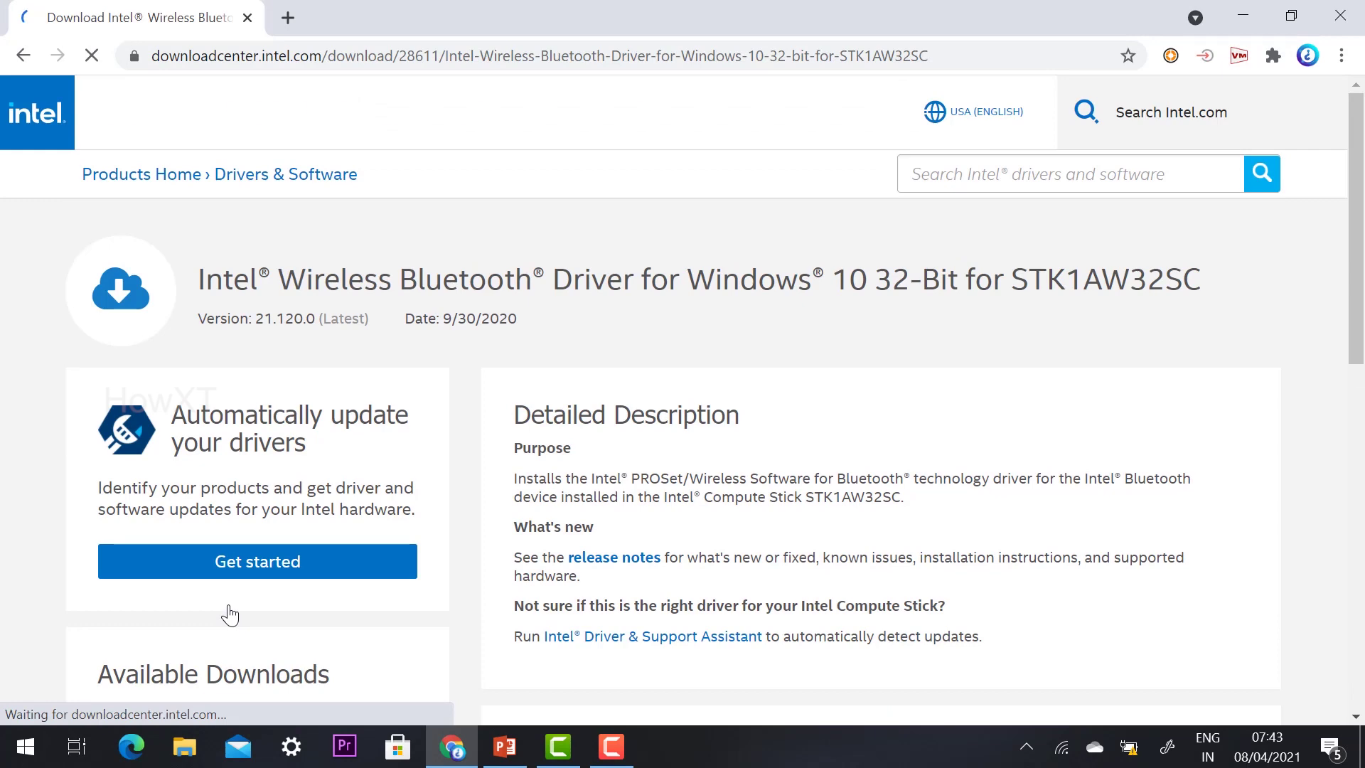
pyautogui.click(24, 56)
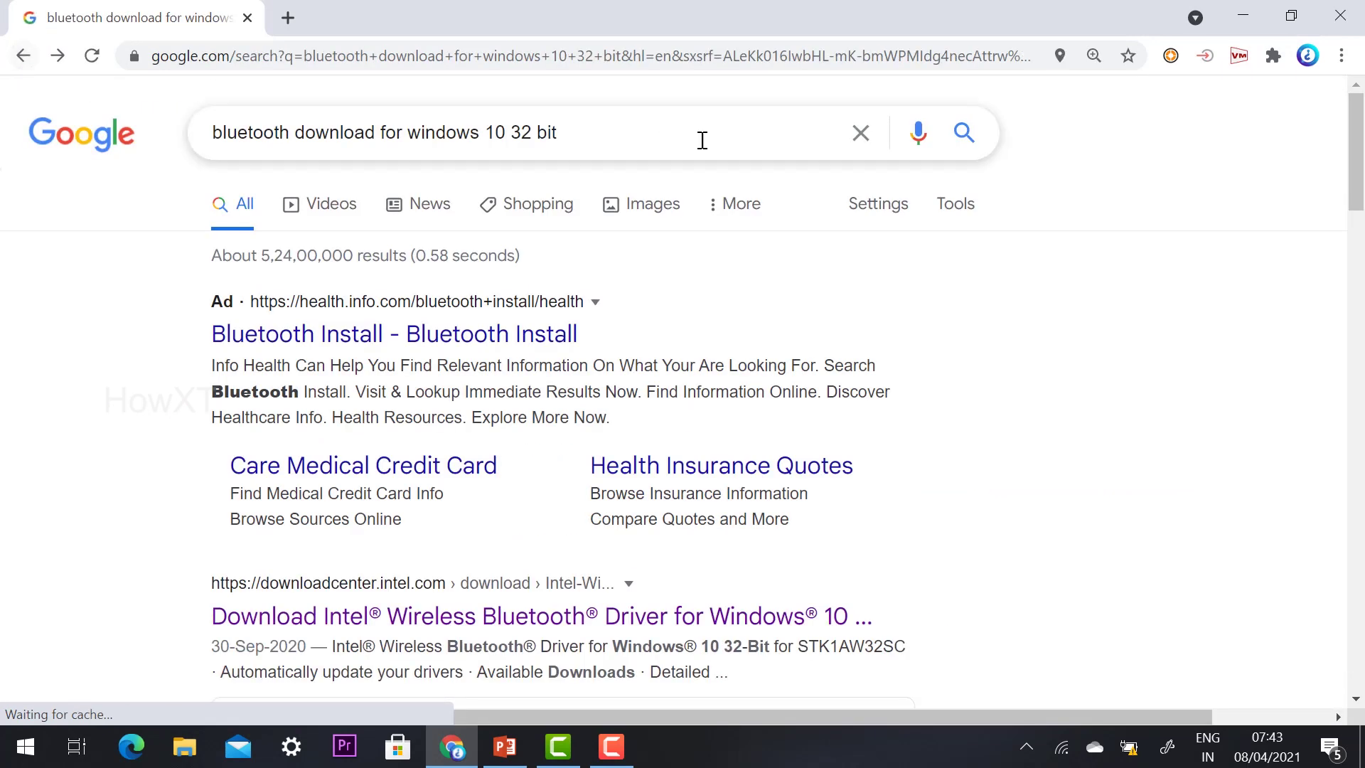
pyautogui.moveTo(523, 140); pyautogui.dragTo(551, 134)
# Drop '32 bit' from the query, view Intel's Windows 10 64-Bit page, then return and select '10'
pyautogui.press('BackSpace')
pyautogui.press('Return')
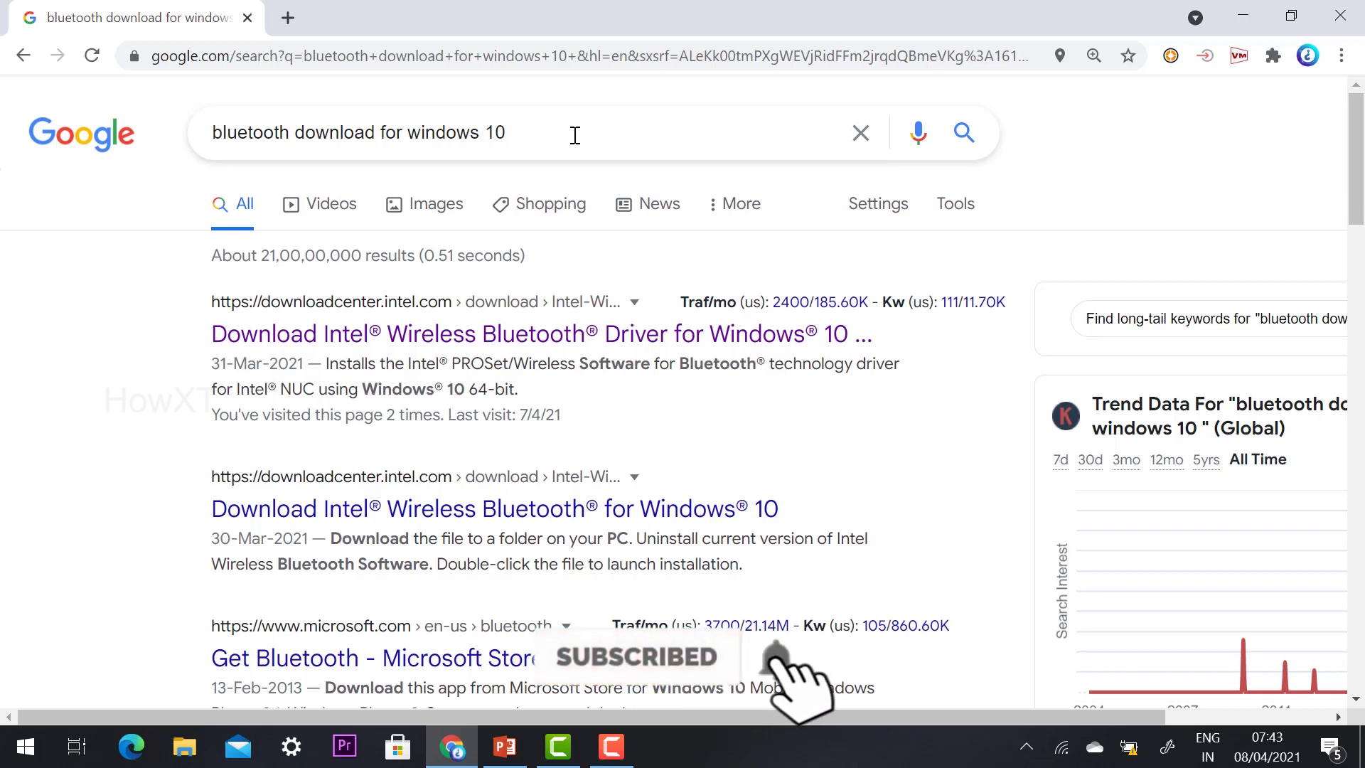
pyautogui.click(538, 328)
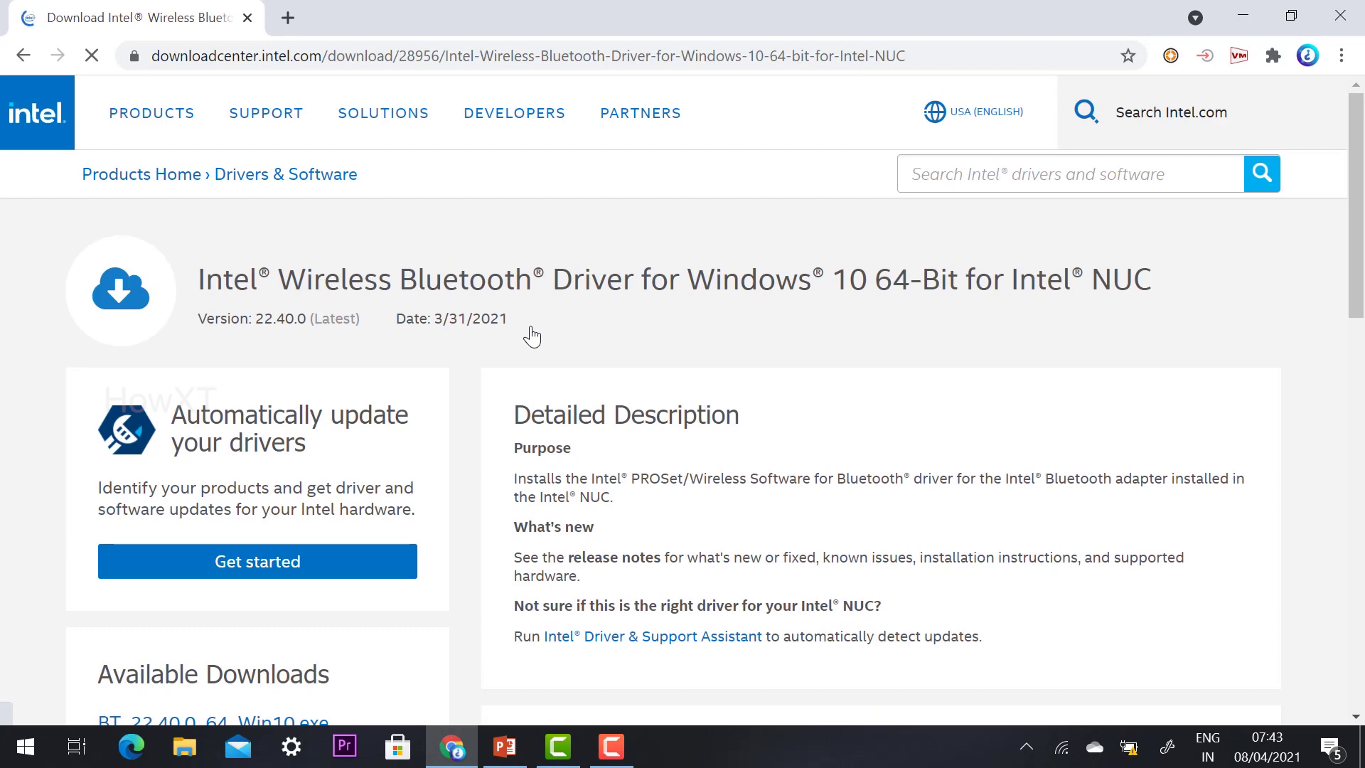
pyautogui.click(24, 56)
pyautogui.doubleClick(490, 130)
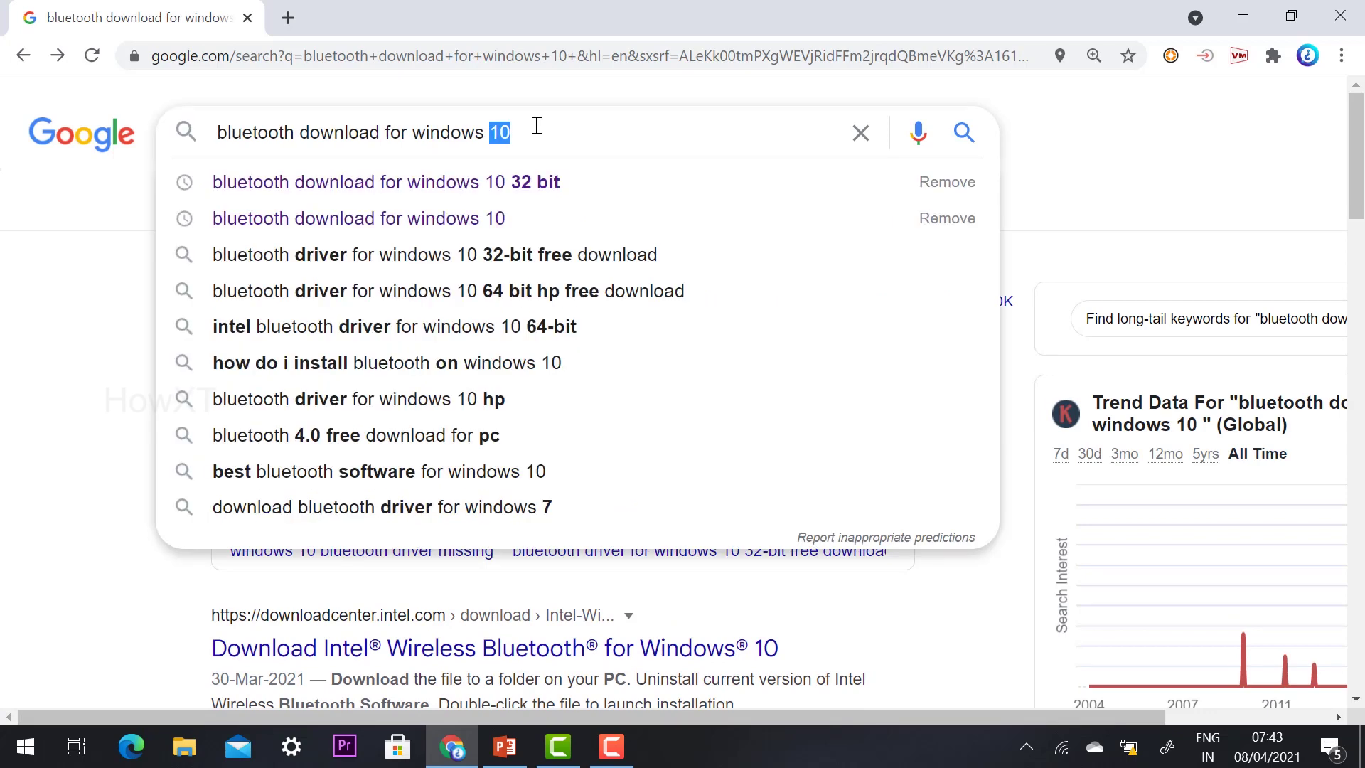
# Search for 'bluetooth download for windows 8' and open Intel's Windows 8.1 Bluetooth page
pyautogui.write('8')
pyautogui.press('Return')
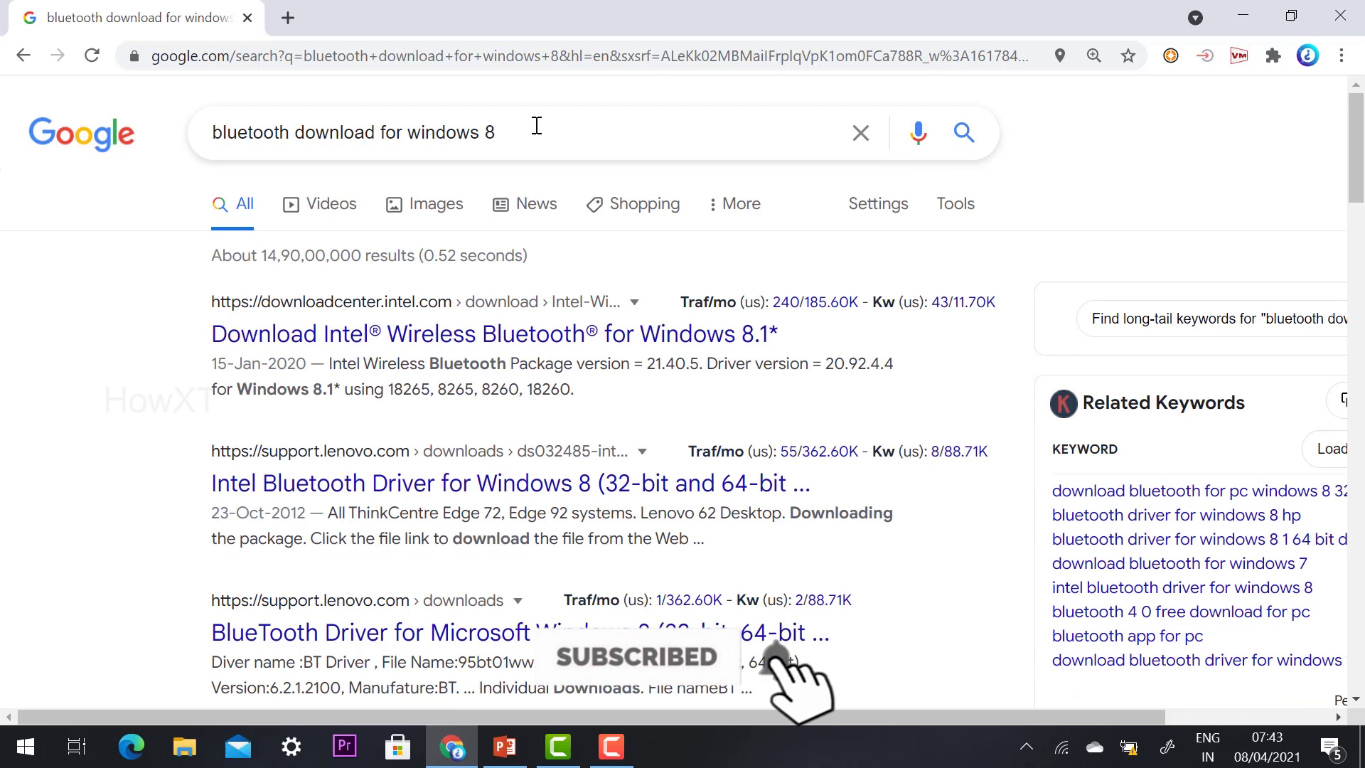
pyautogui.click(407, 337)
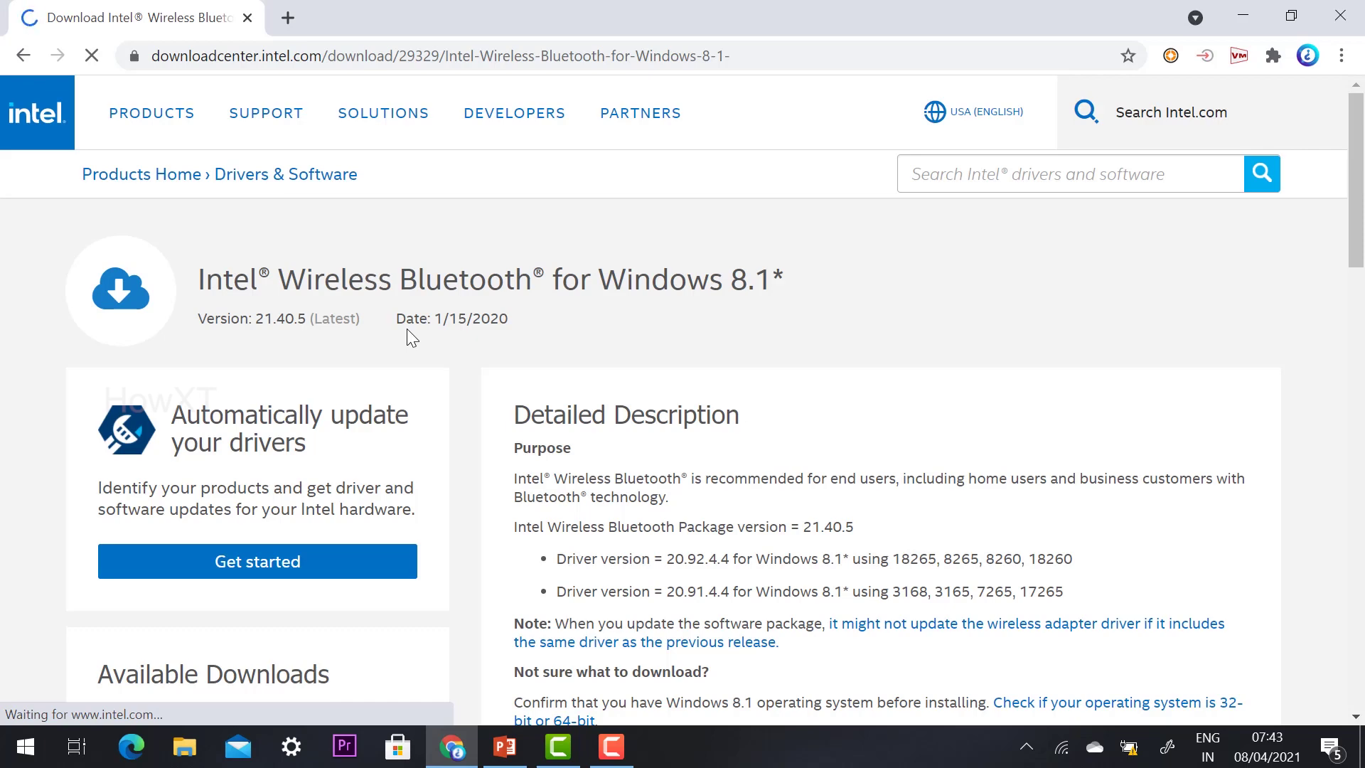
# Start the 64-bit Windows 8.1 package download, then return to the search results
pyautogui.scroll(-5, 407, 330)
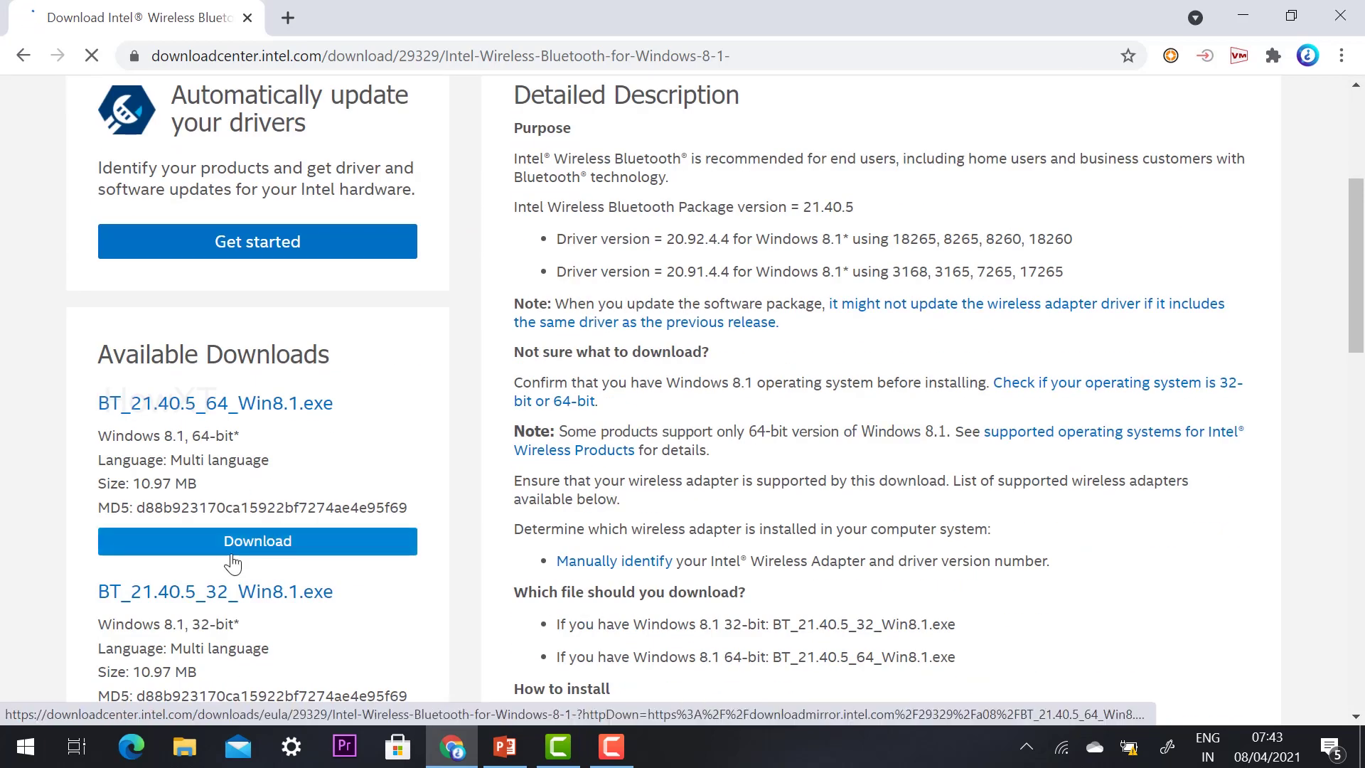
pyautogui.click(247, 540)
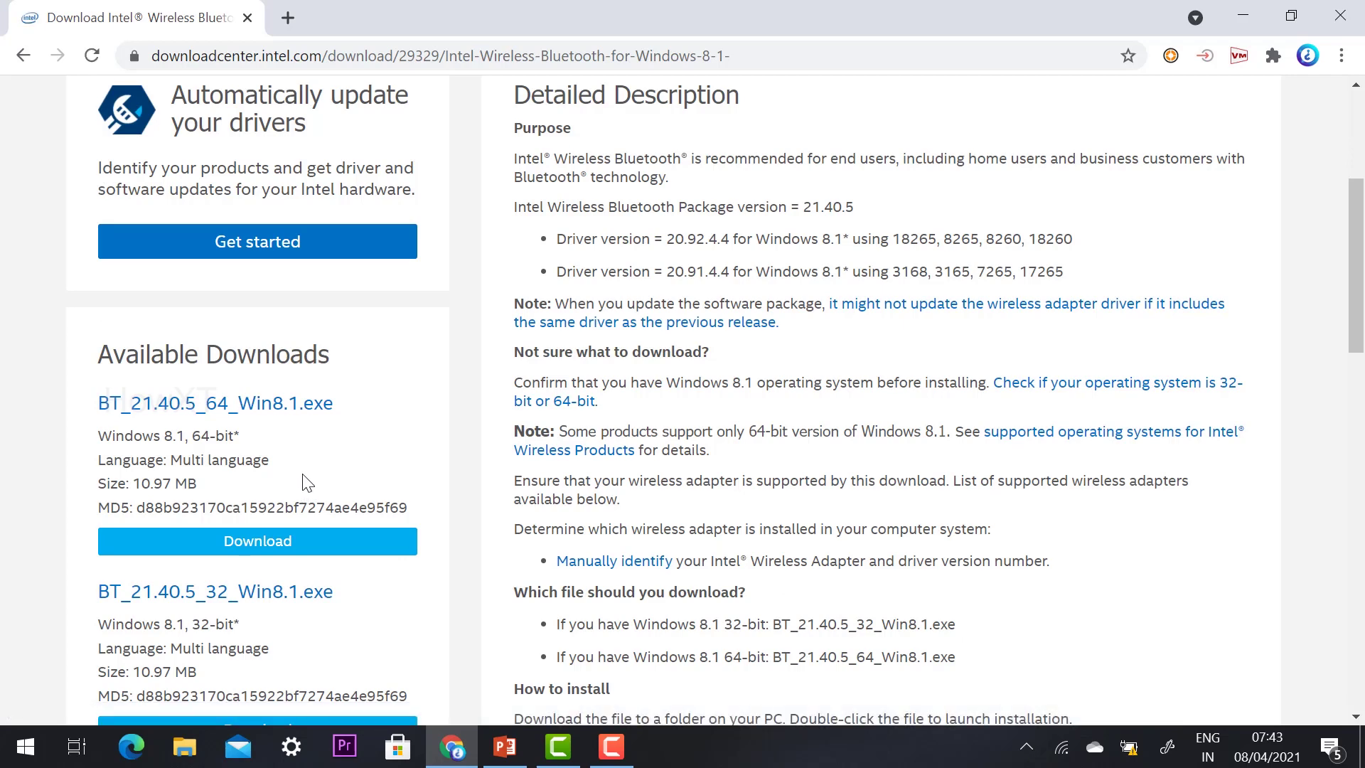
pyautogui.scroll(6, 302, 471)
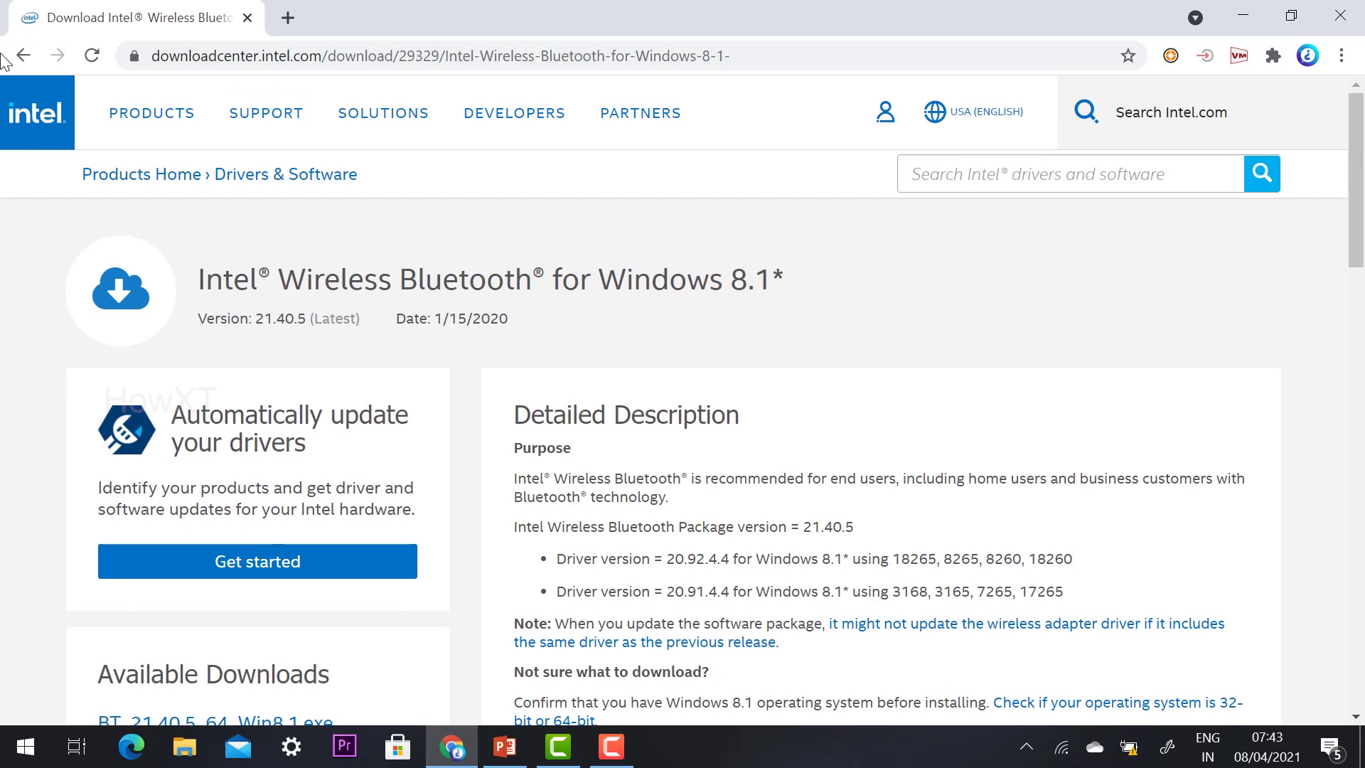
pyautogui.click(23, 55)
# Change the query to 'bluetooth download for windows 7' and open Intel's Windows 7 Bluetooth page
pyautogui.doubleClick(505, 138)
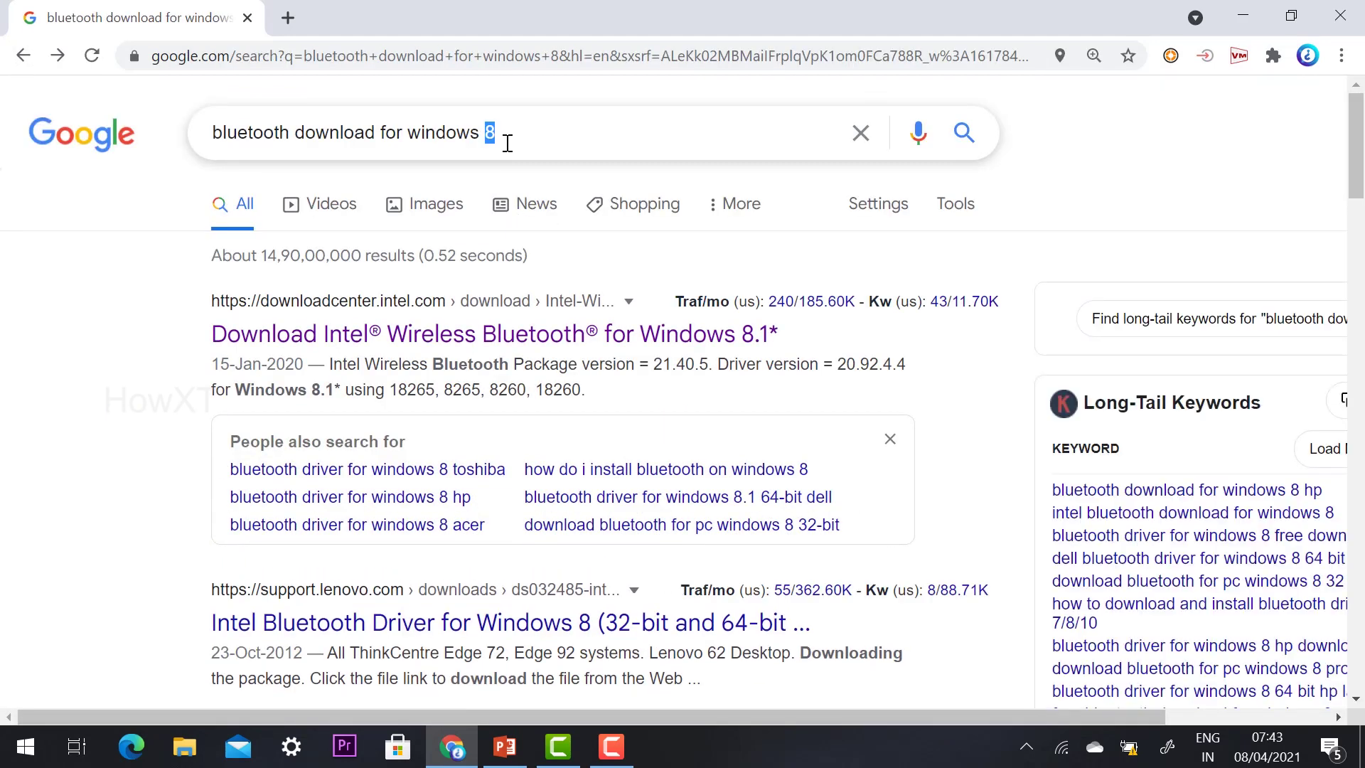
pyautogui.write('7')
pyautogui.press('Return')
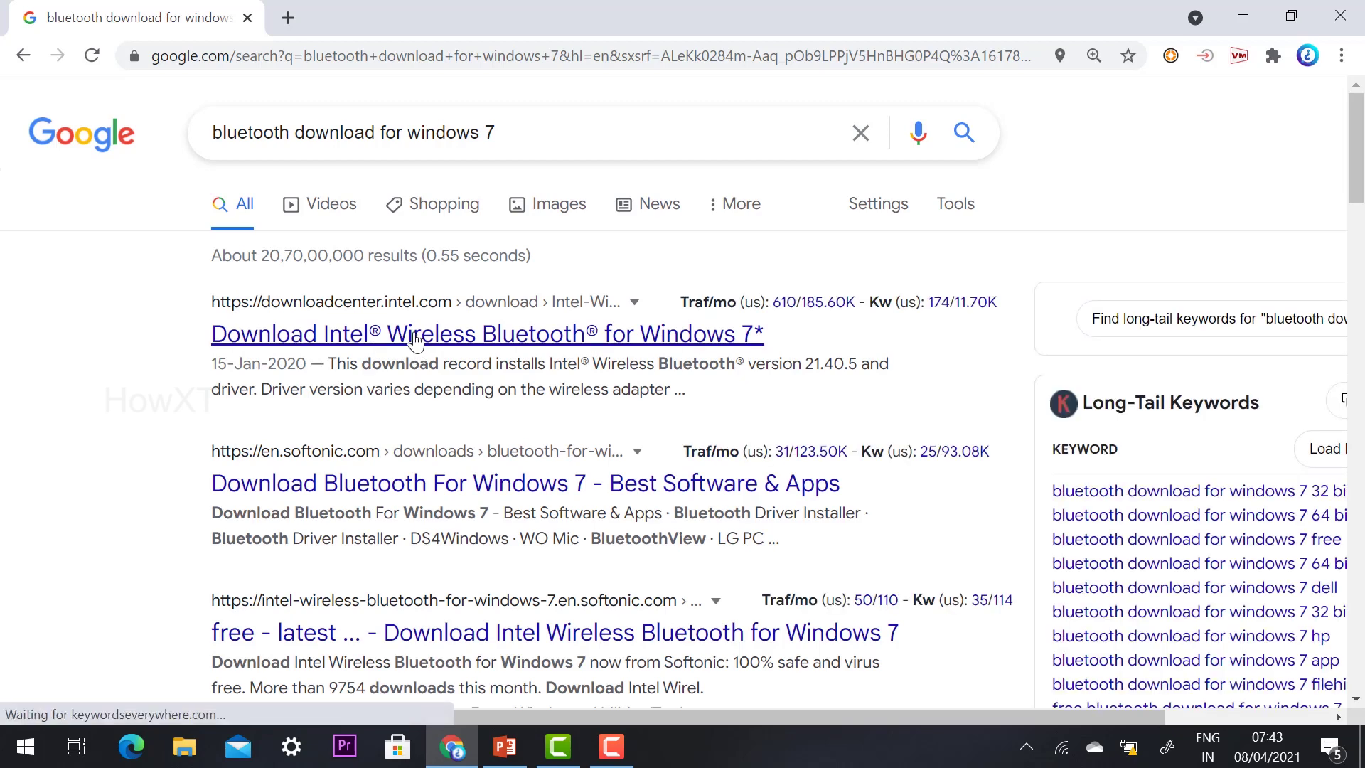
pyautogui.click(415, 340)
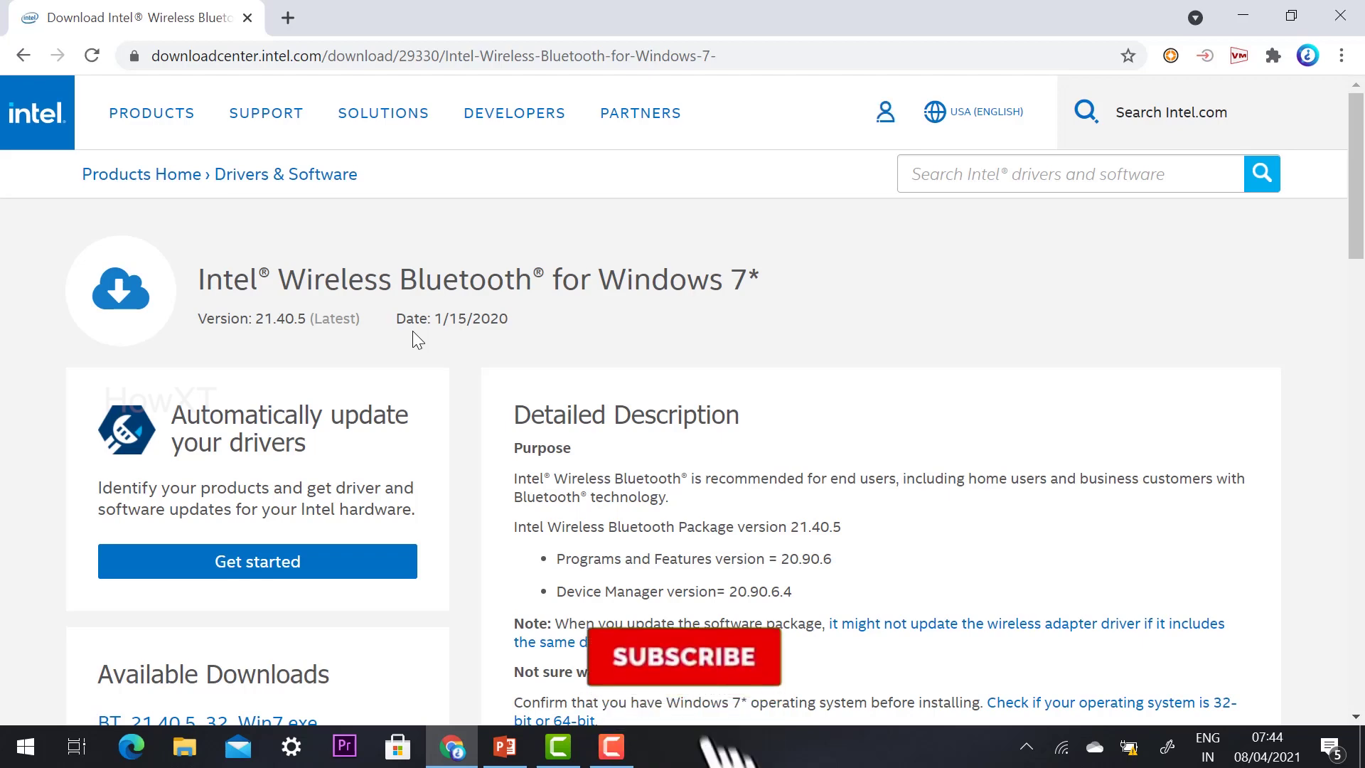
# Return from the Windows 7 page and search 'bluetooth download for windows 10' again
pyautogui.scroll(-3, 417, 340)
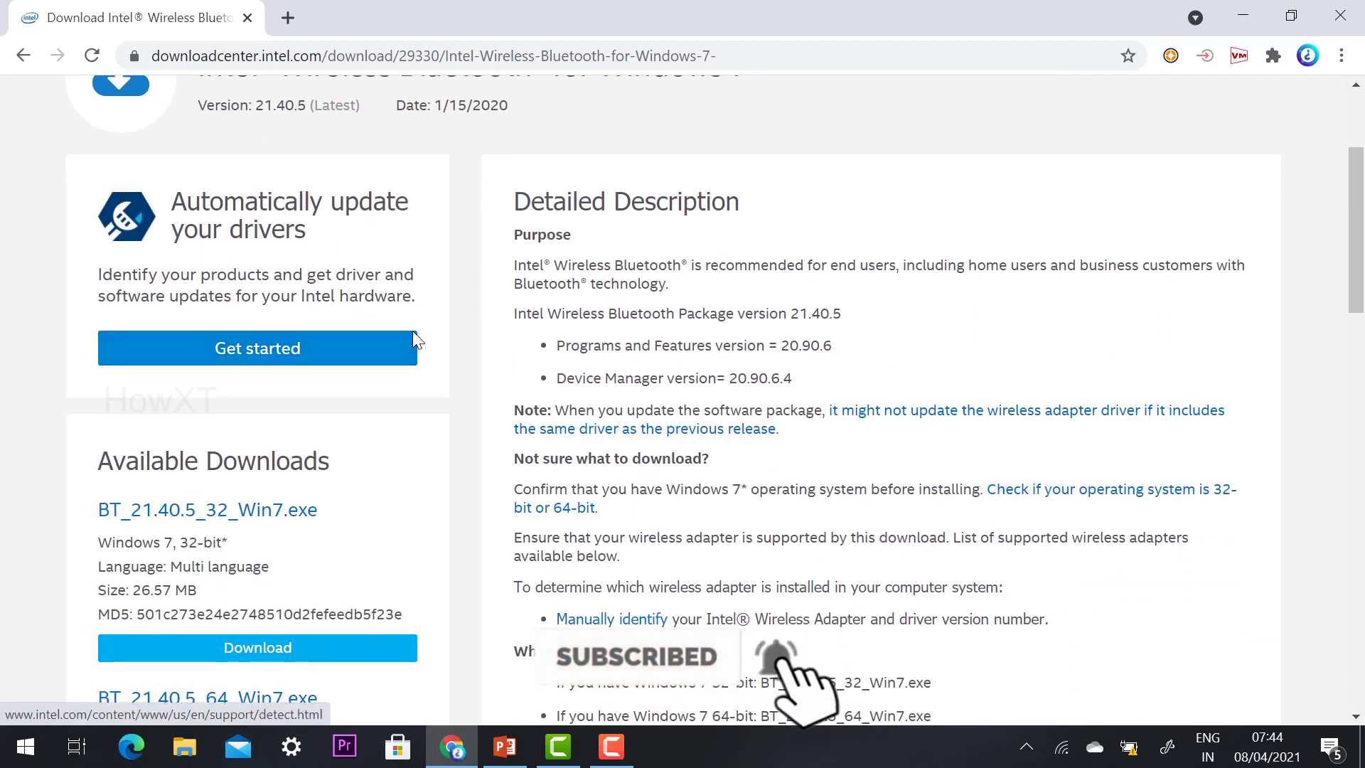
pyautogui.scroll(3, 412, 331)
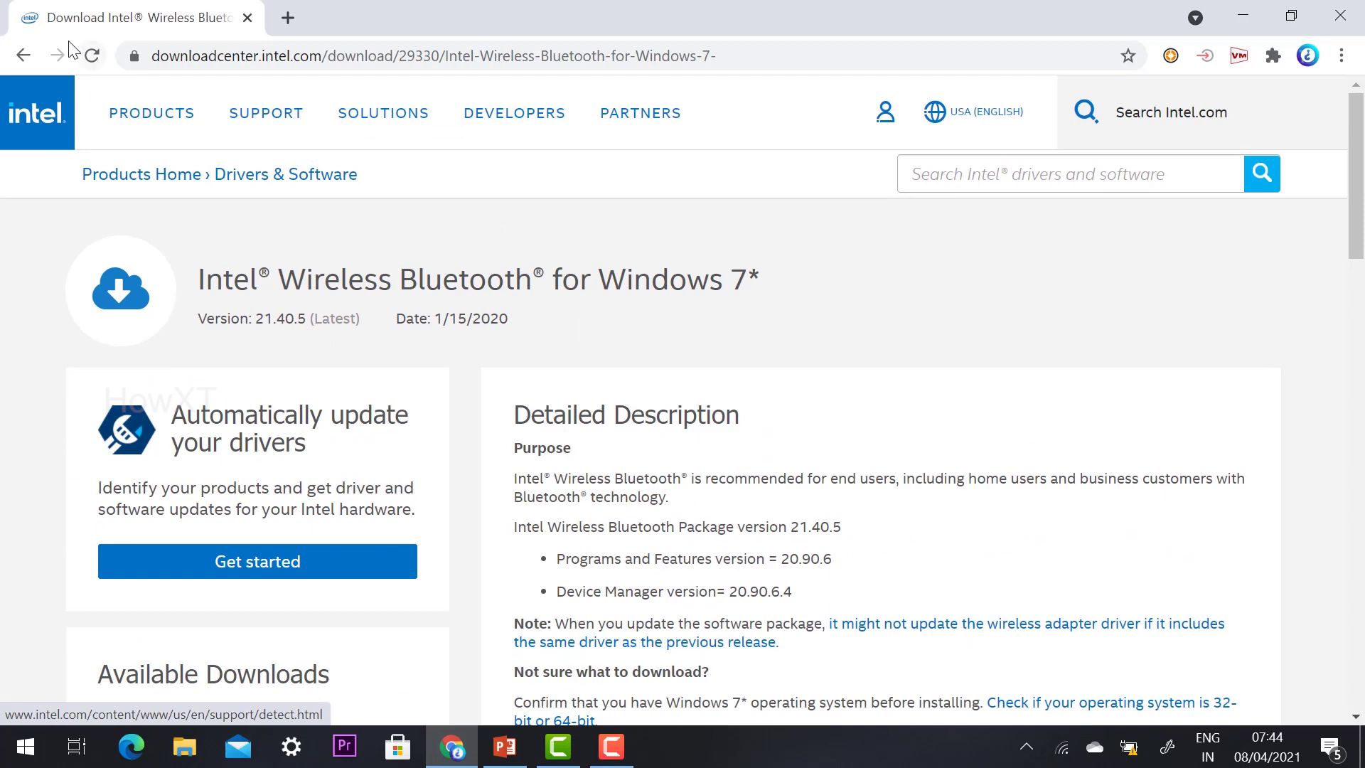
pyautogui.click(23, 55)
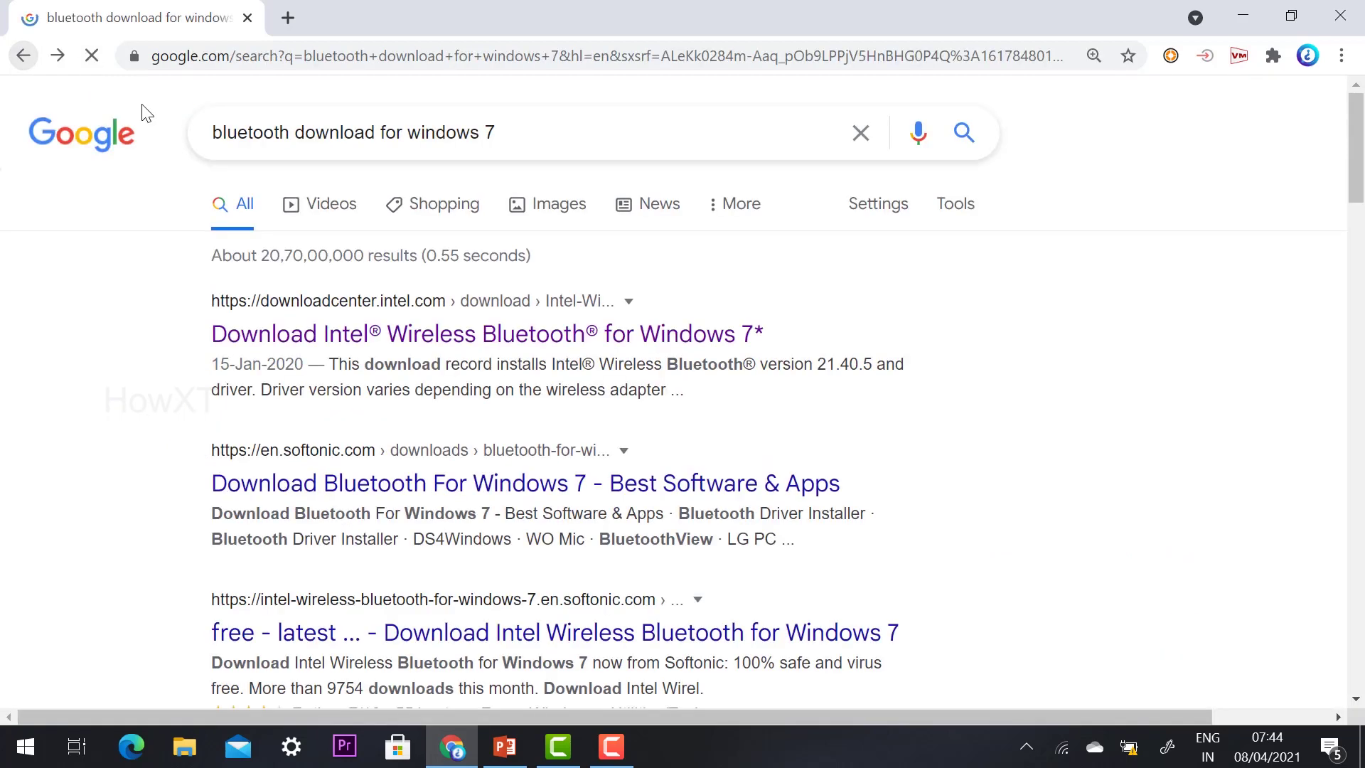
pyautogui.click(489, 140)
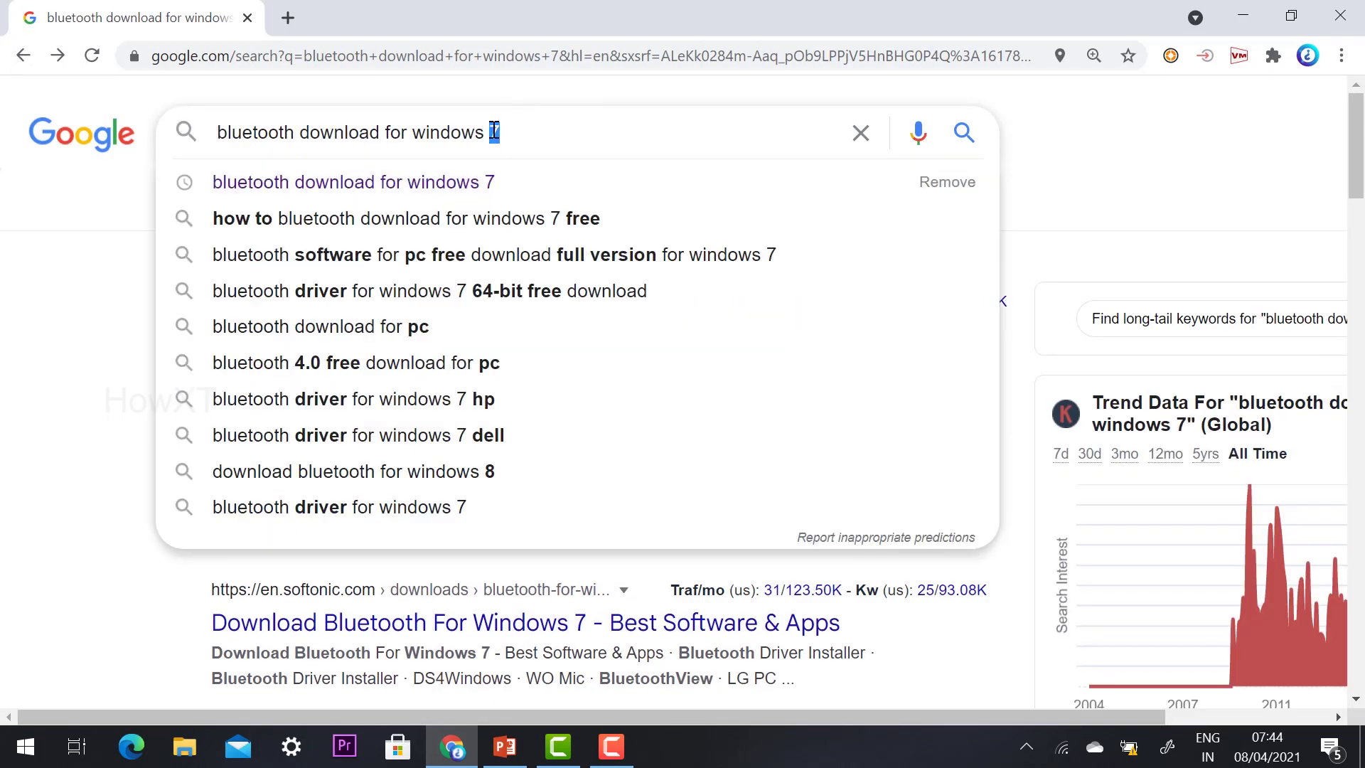
pyautogui.write('10')
pyautogui.press('Return')
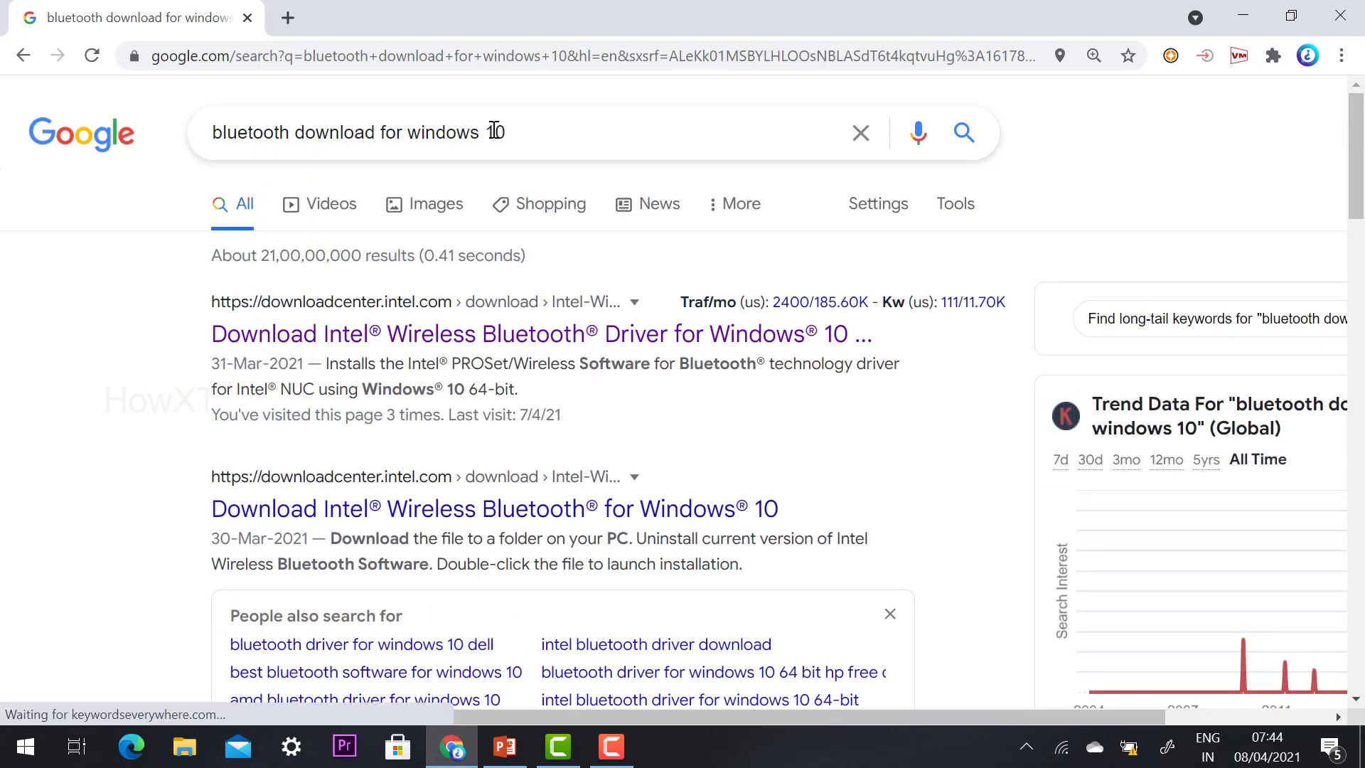
# Open Intel's Windows 10 64-Bit driver page and download BT_22.40.0_64_Win10.exe
pyautogui.click(440, 328)
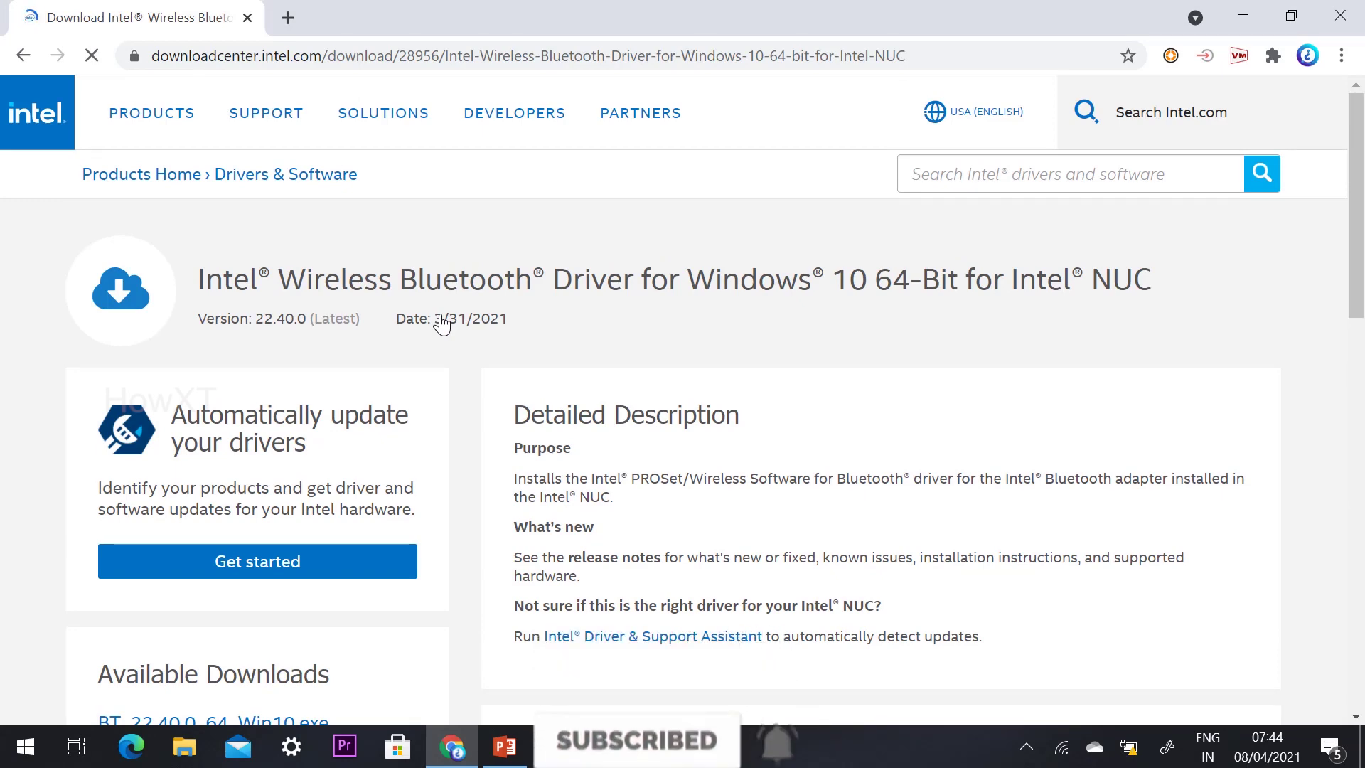
pyautogui.scroll(-2, 442, 322)
pyautogui.scroll(-1, 441, 314)
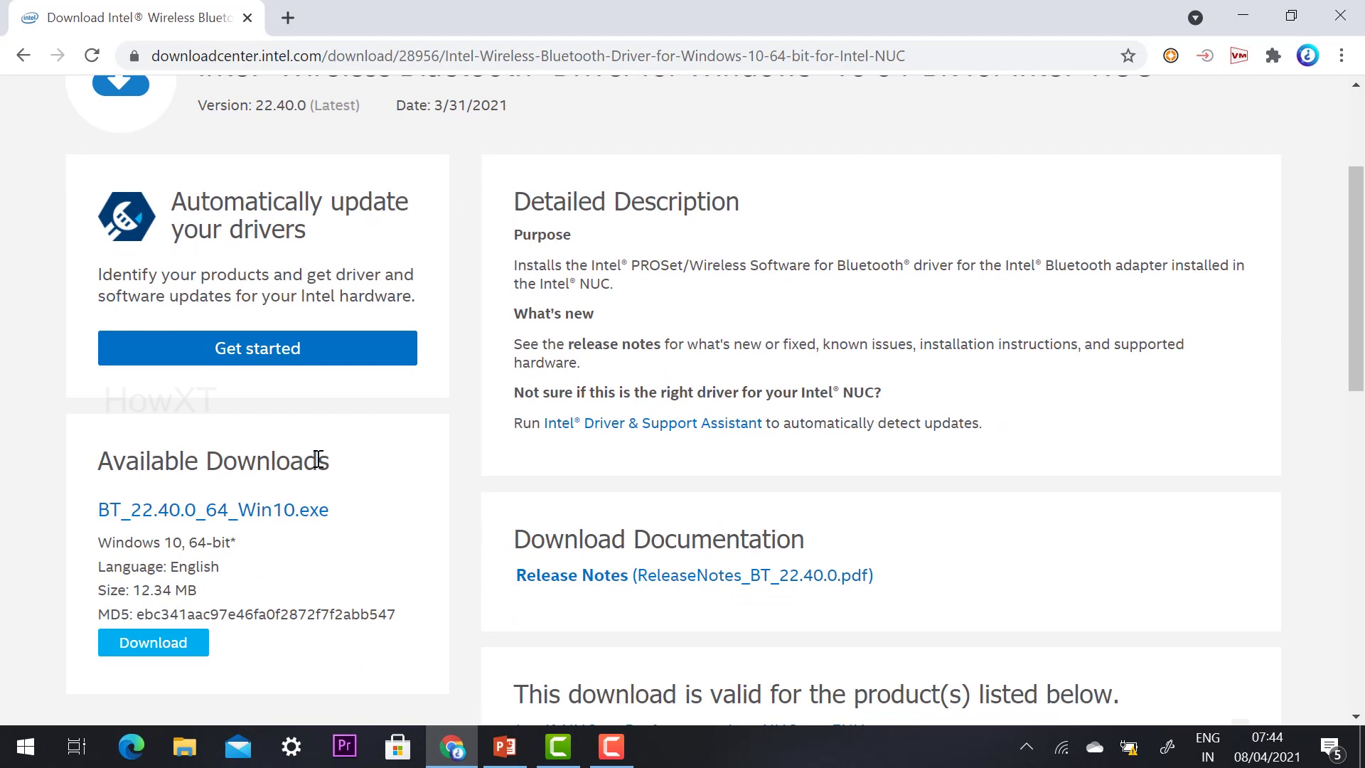
pyautogui.scroll(-2, 318, 458)
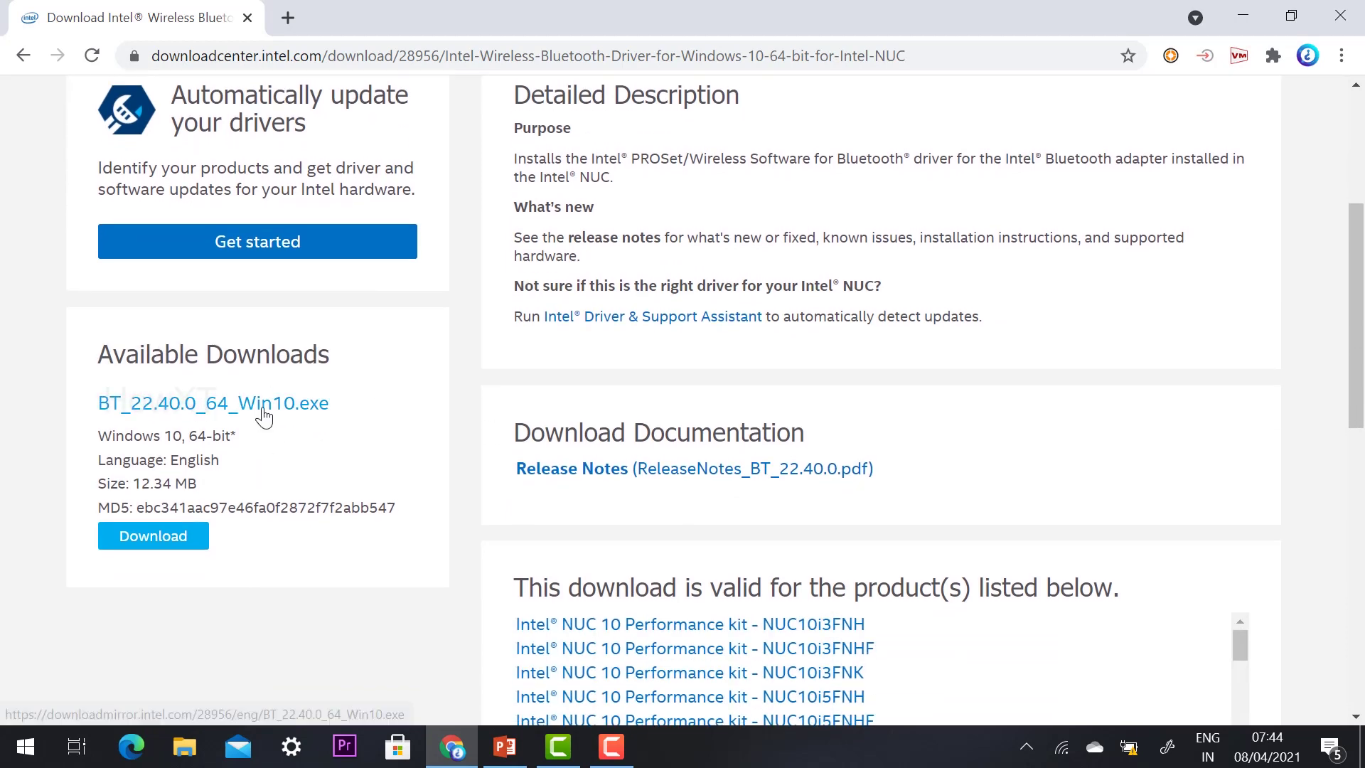
pyautogui.click(143, 542)
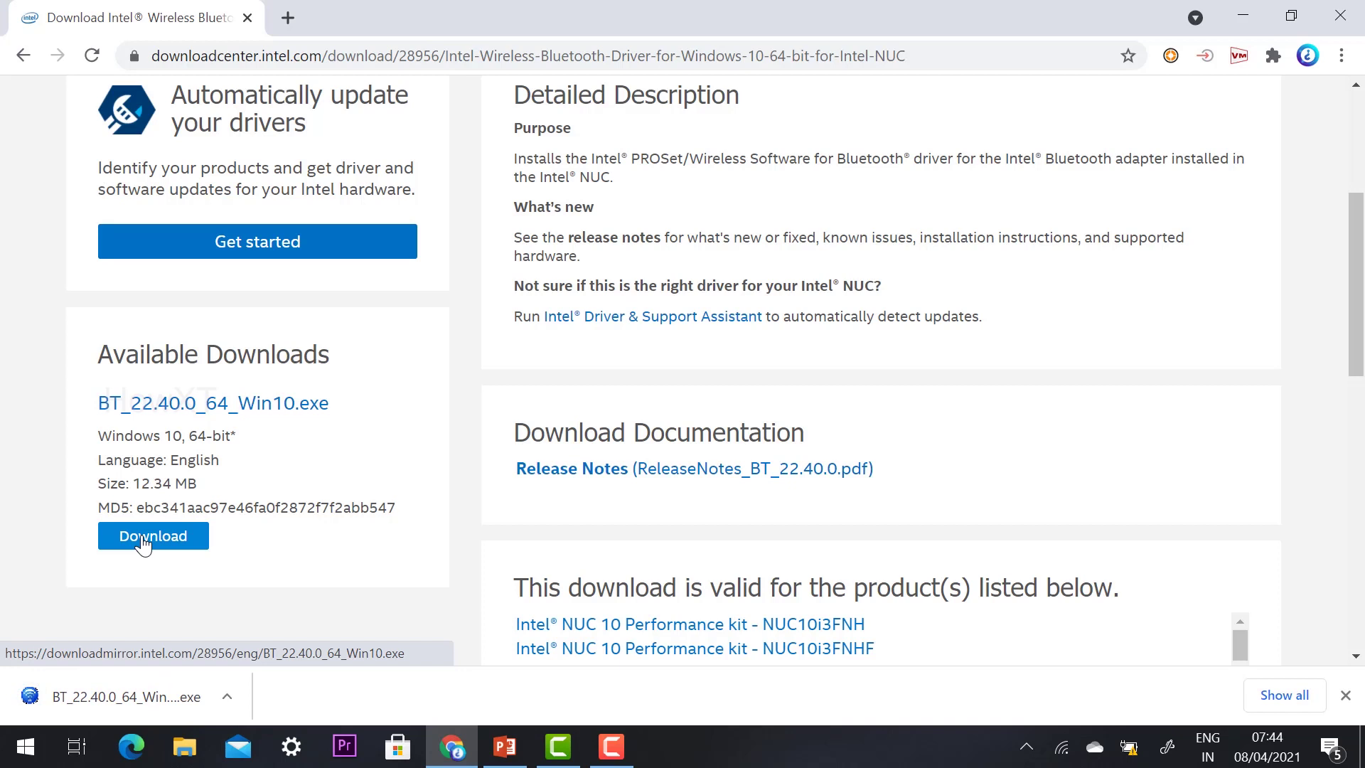
# Launch the downloaded driver installer, allow it to run, and pass the welcome page
pyautogui.click(123, 704)
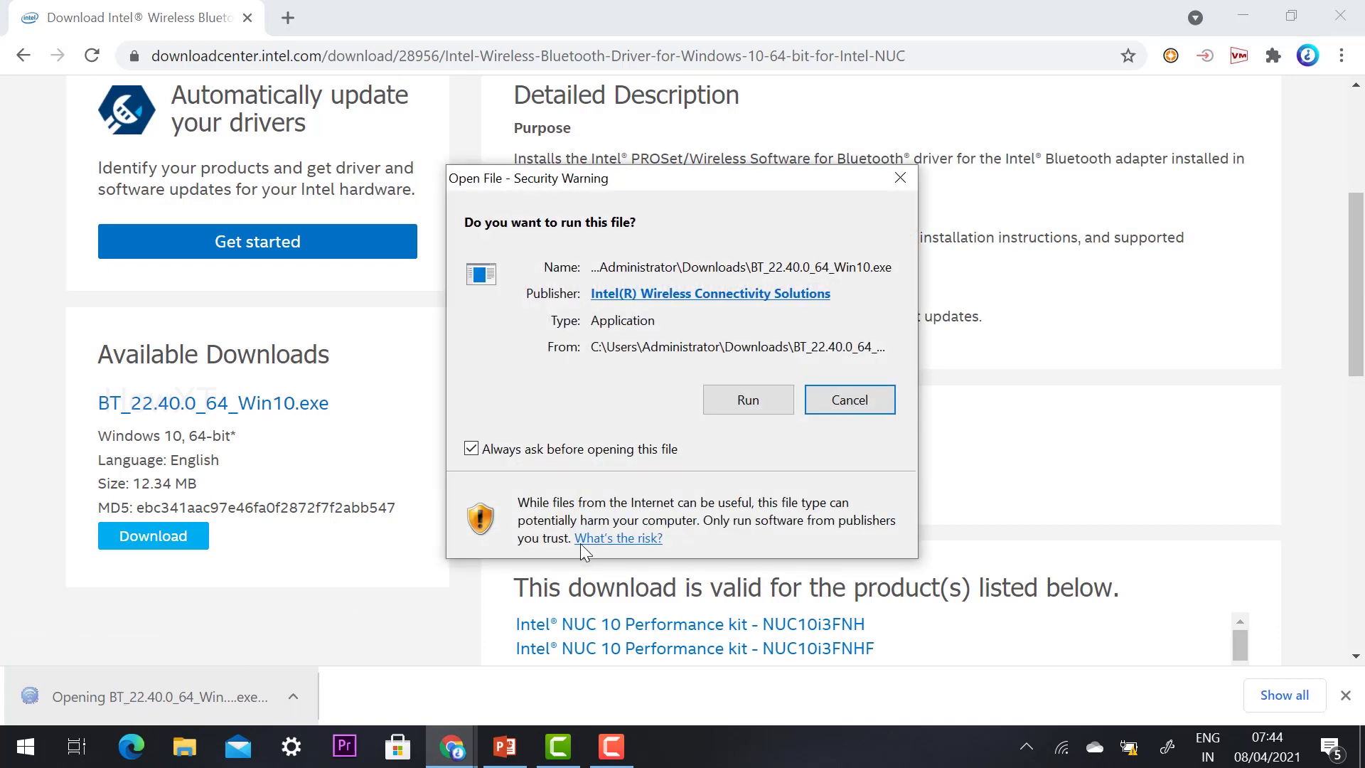
pyautogui.click(739, 402)
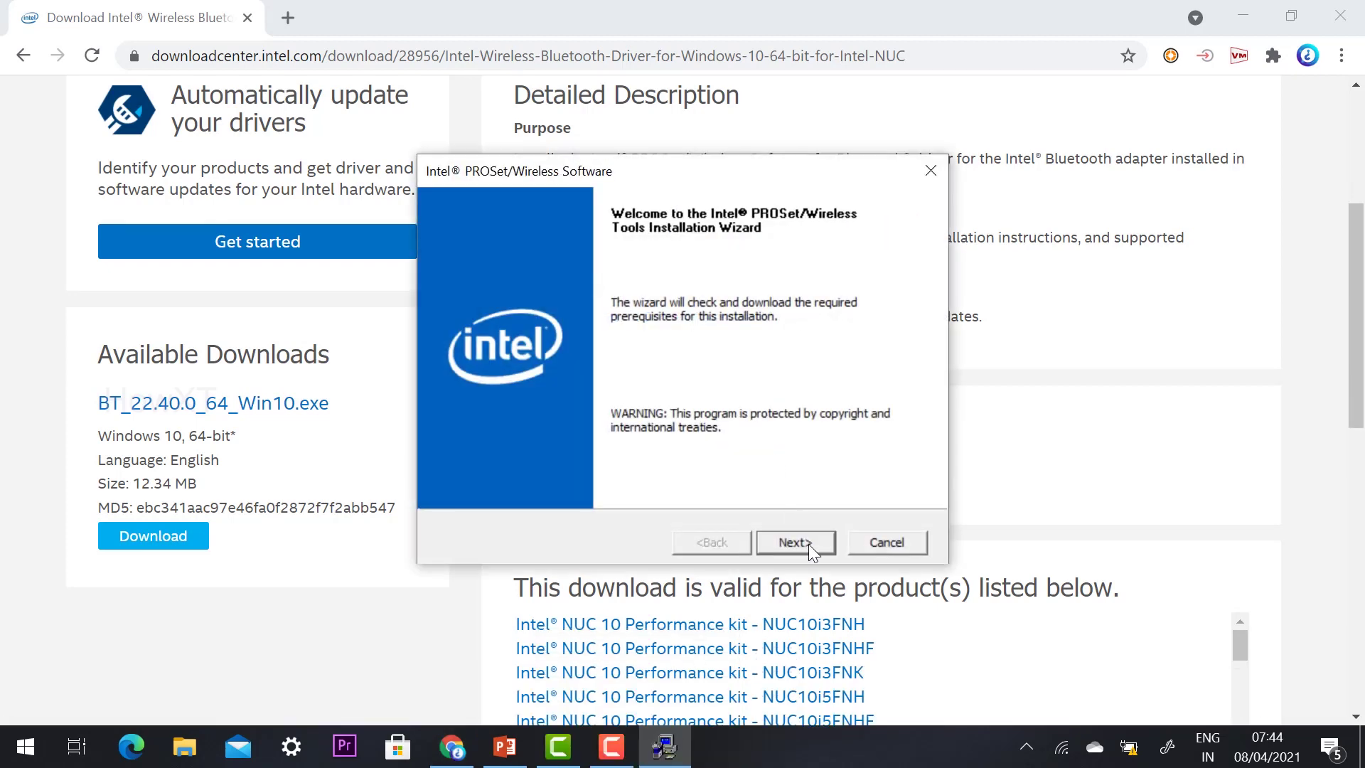
pyautogui.click(806, 543)
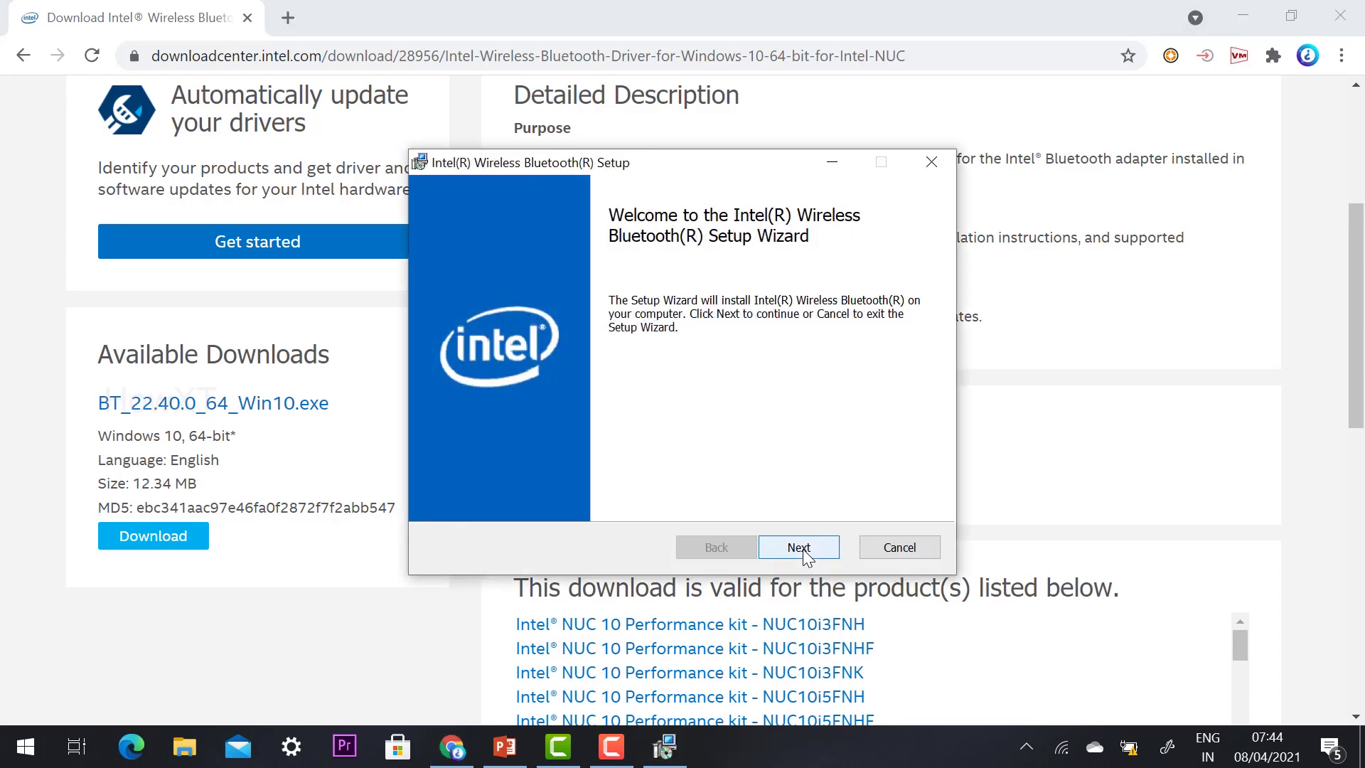
# Accept the licence terms, choose the Complete installation, install, and finish the wizard
pyautogui.click(802, 548)
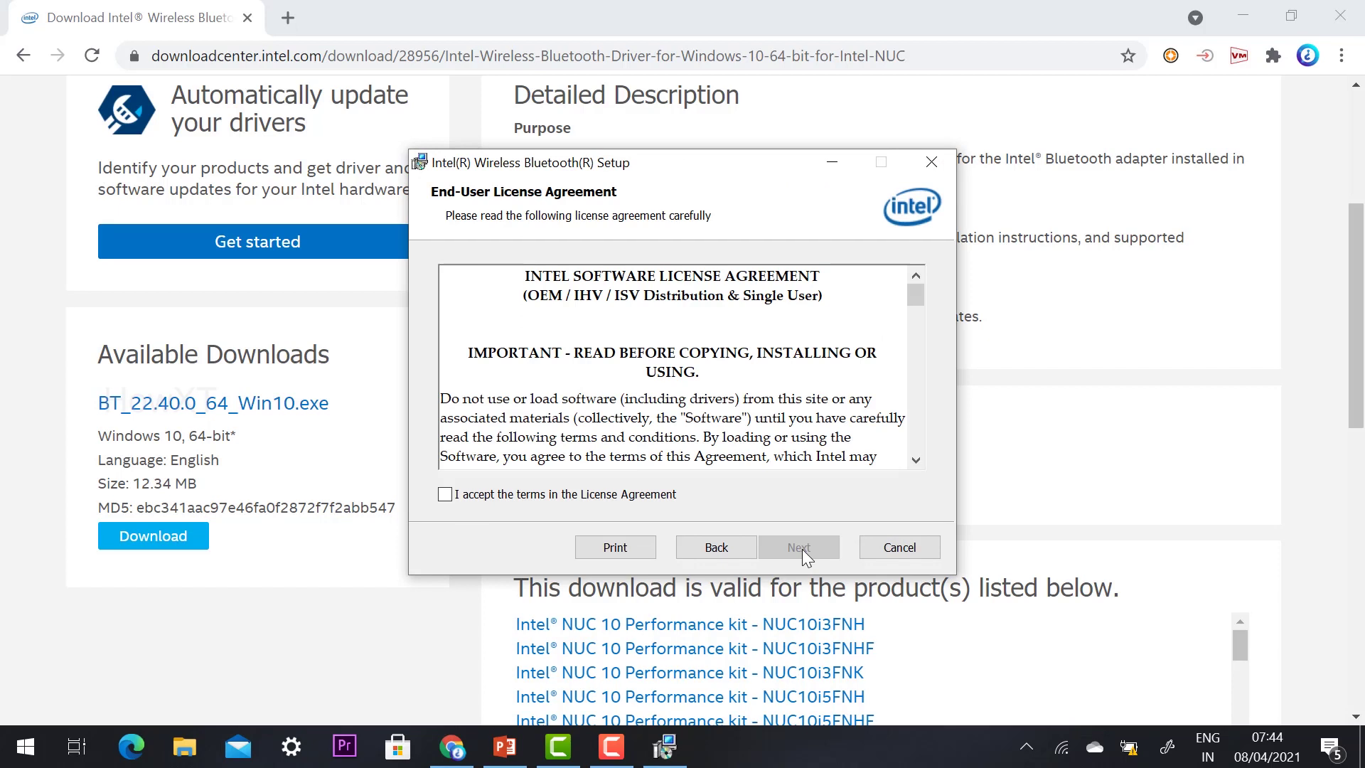
pyautogui.click(609, 495)
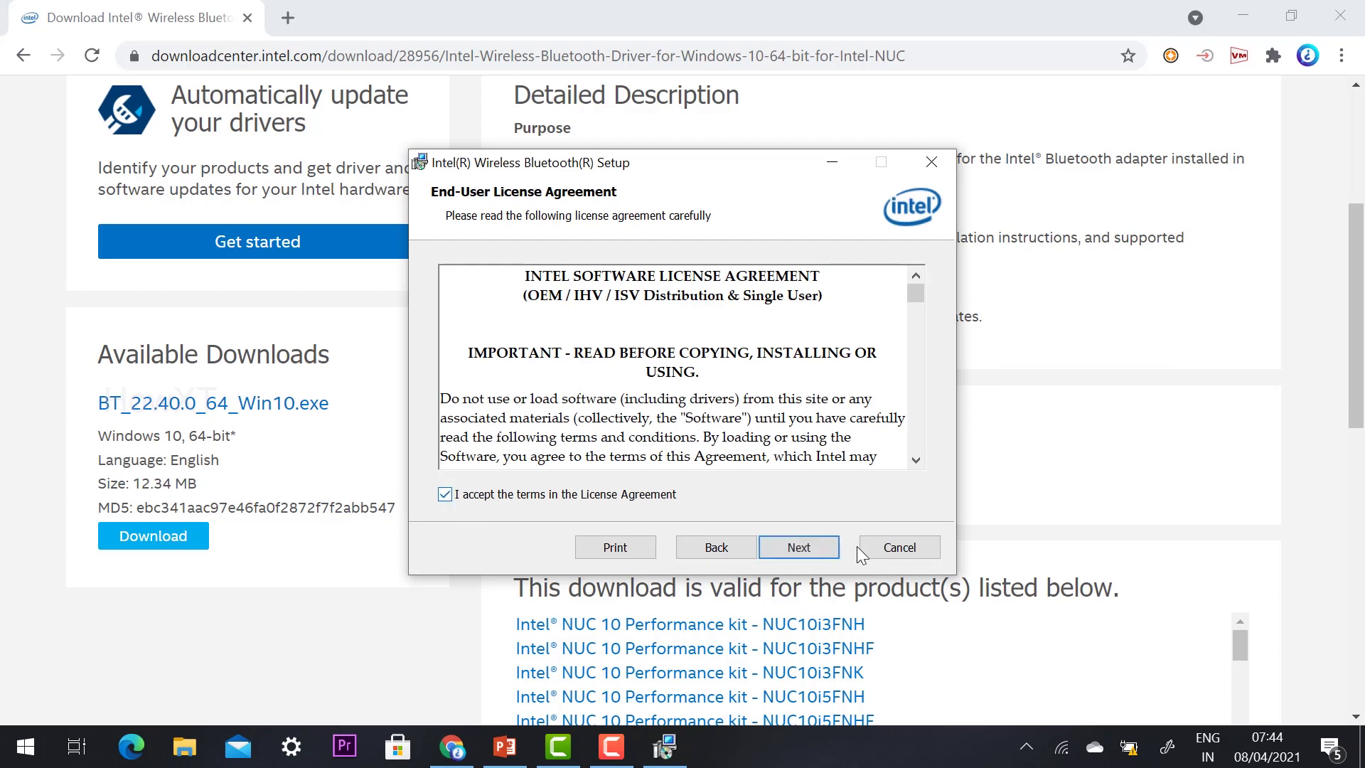
pyautogui.click(812, 552)
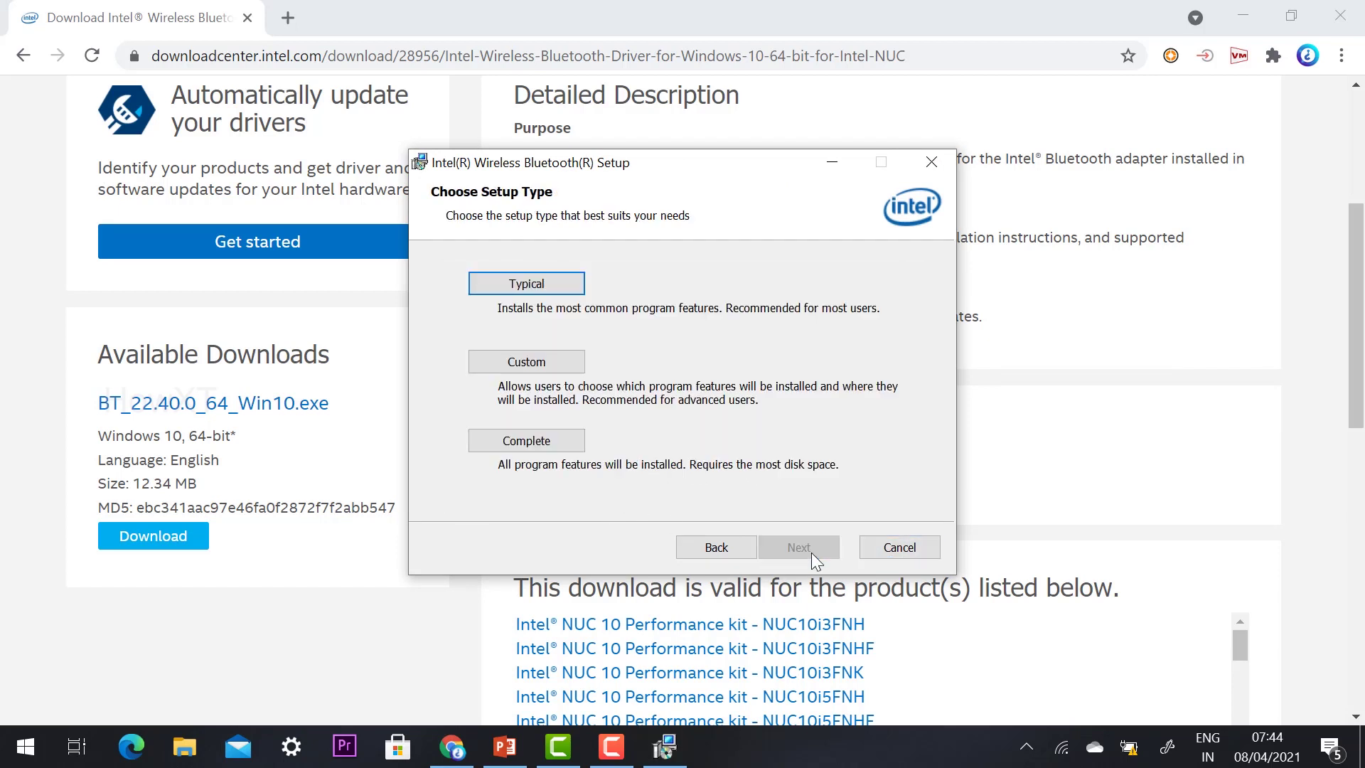
pyautogui.click(547, 432)
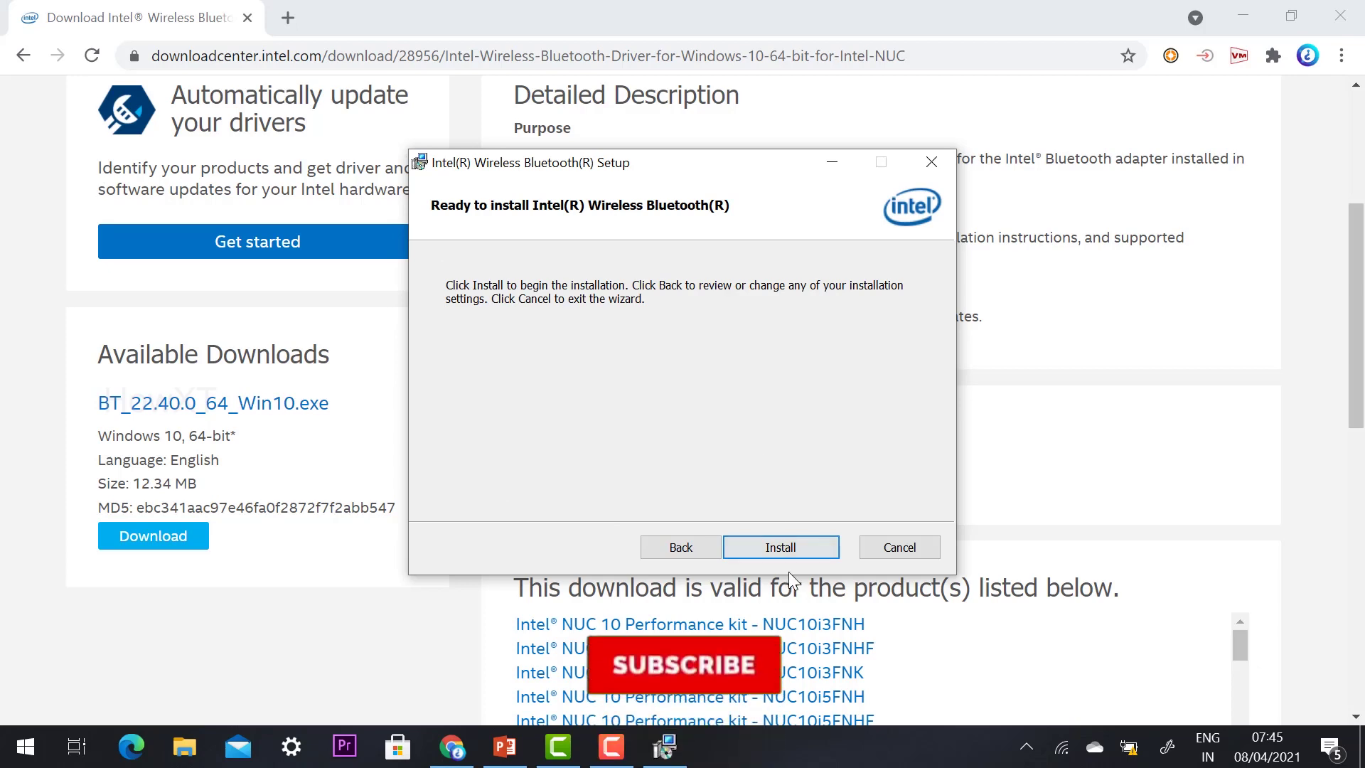
pyautogui.click(788, 551)
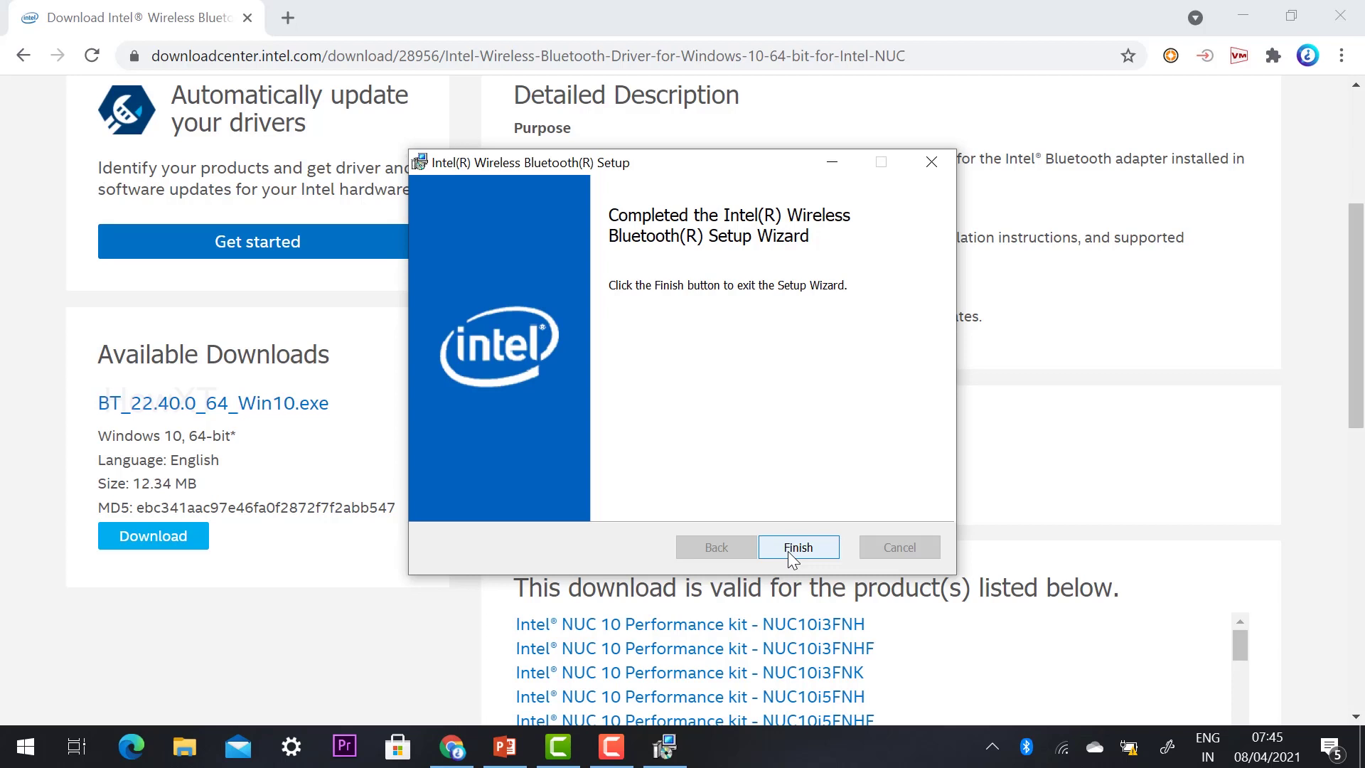
pyautogui.click(790, 552)
# Close the setup wizard and Chrome, then check in Settings that Bluetooth is on and discoverable
pyautogui.click(795, 549)
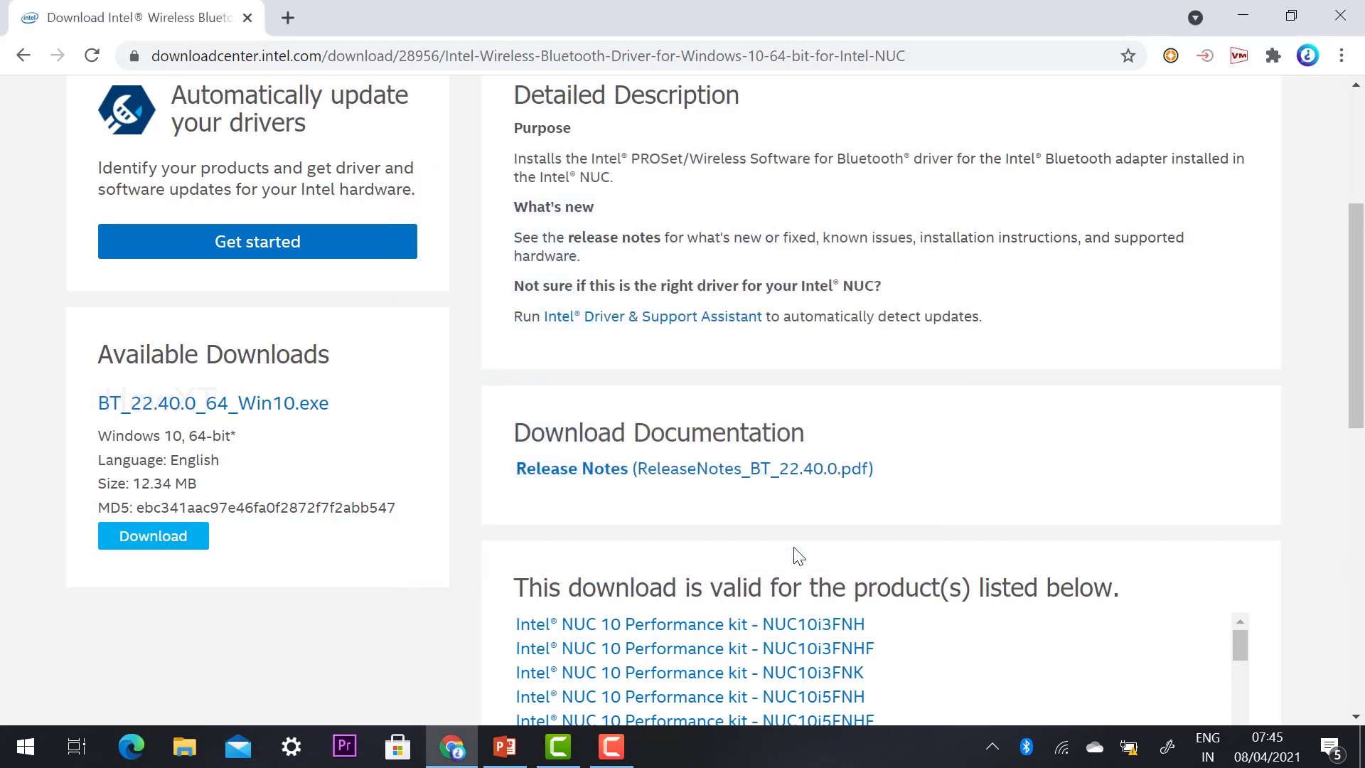
pyautogui.click(1242, 15)
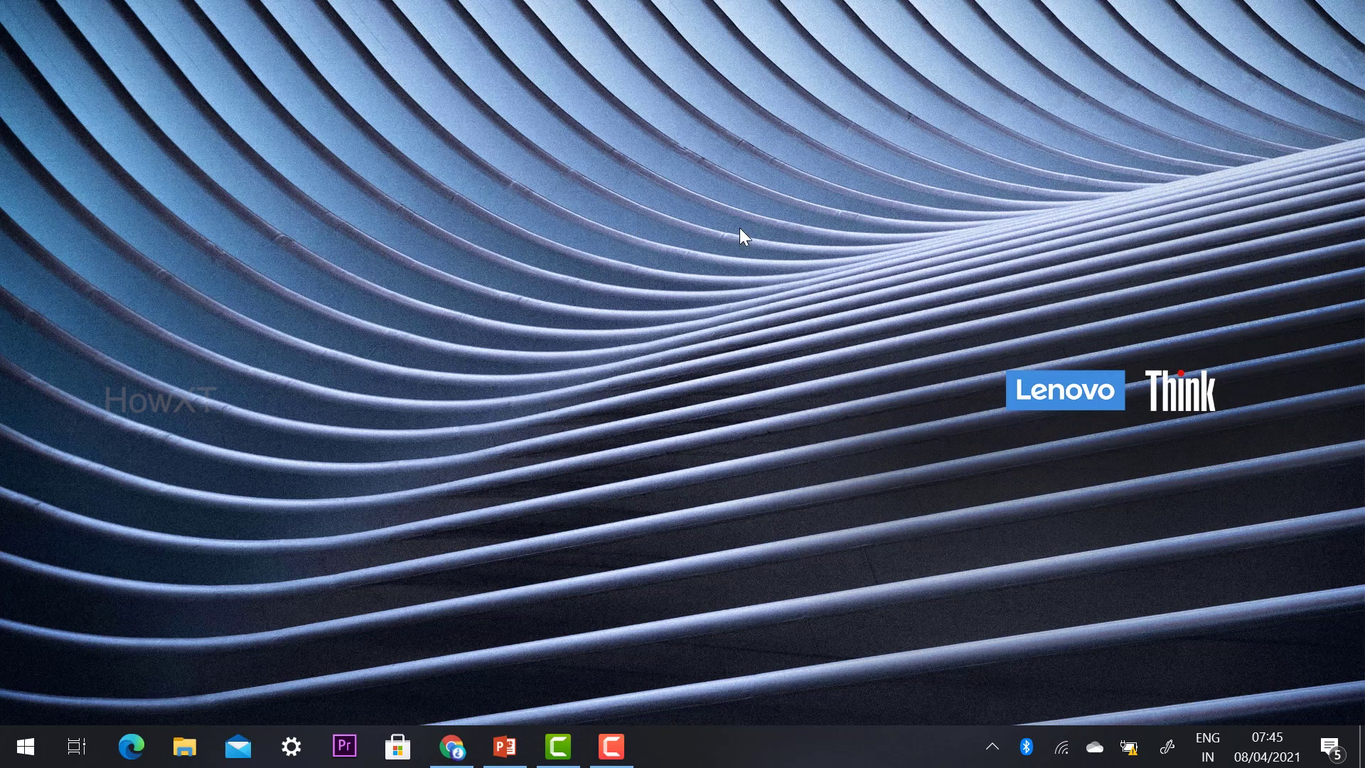
pyautogui.rightClick(1027, 749)
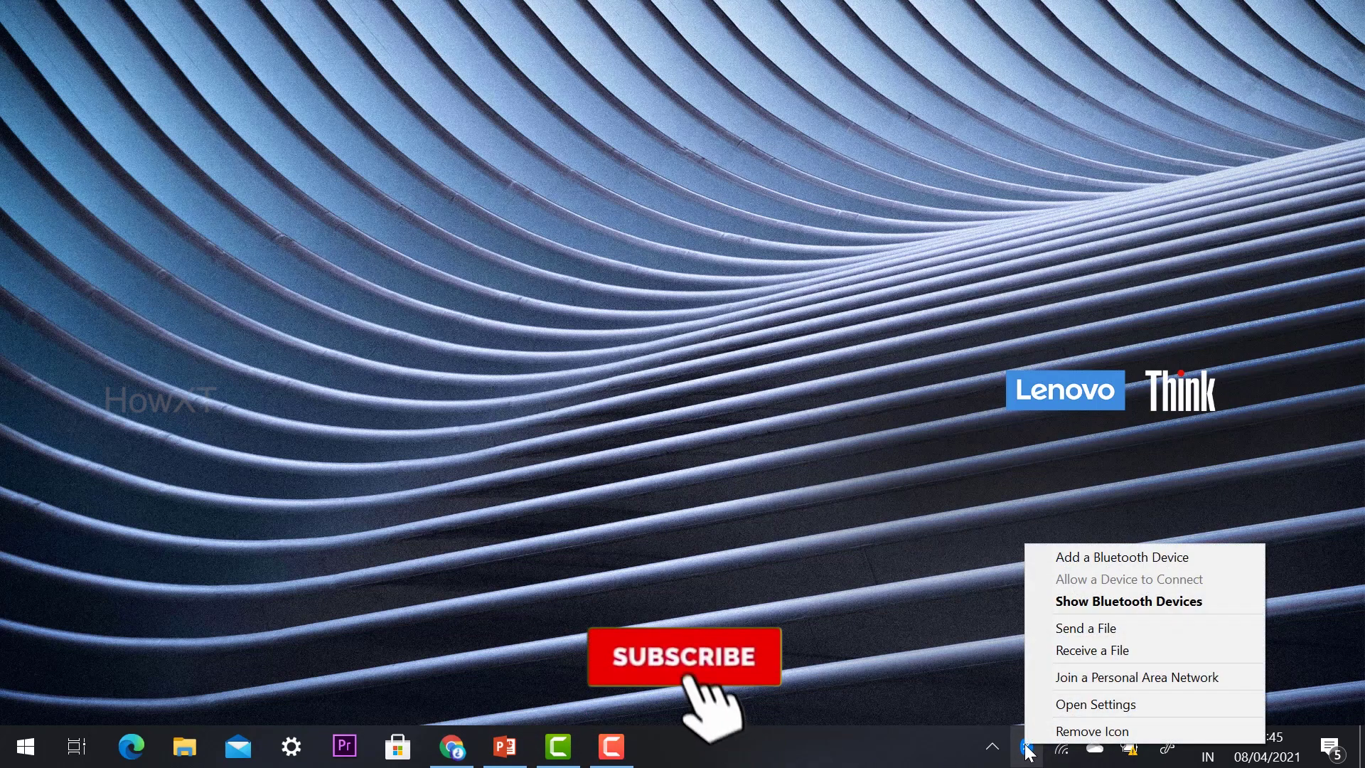
pyautogui.click(1164, 601)
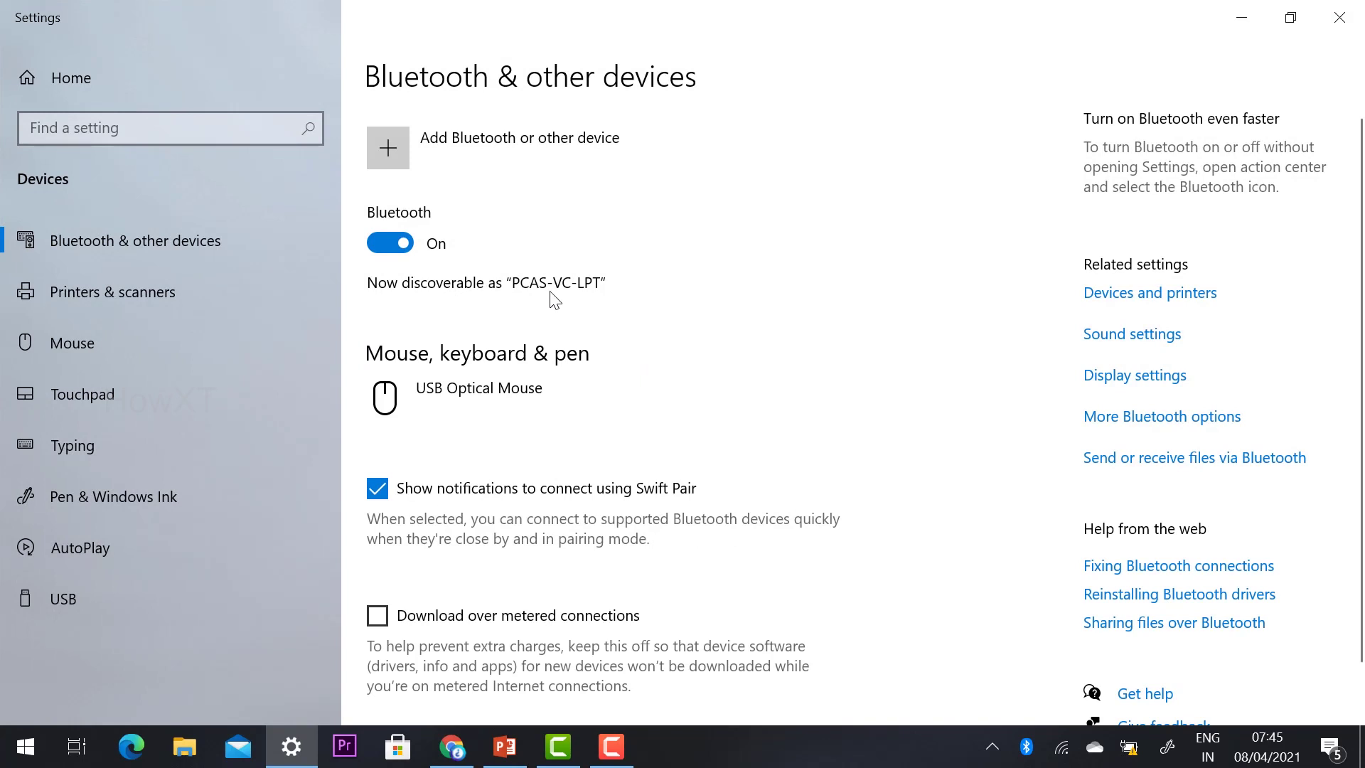
pyautogui.scroll(-2, 628, 462)
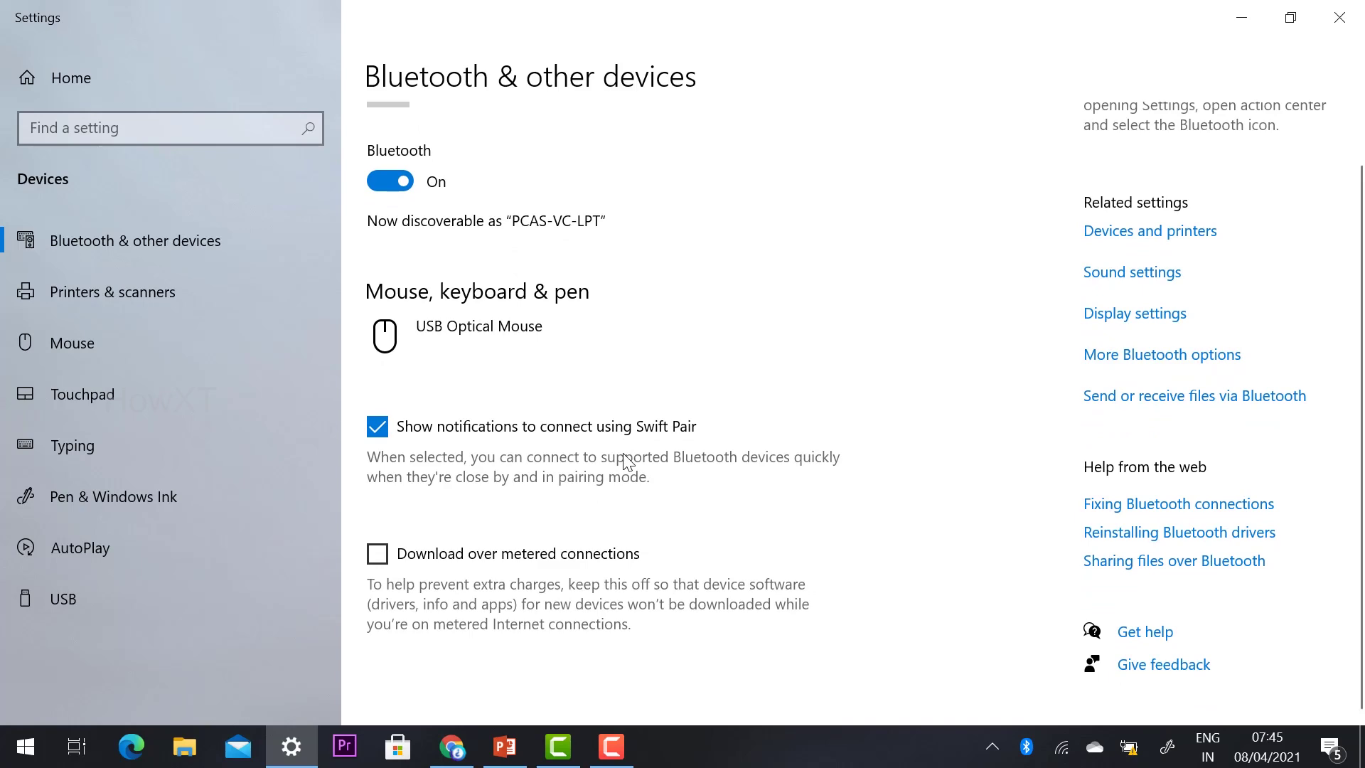
pyautogui.click(1339, 17)
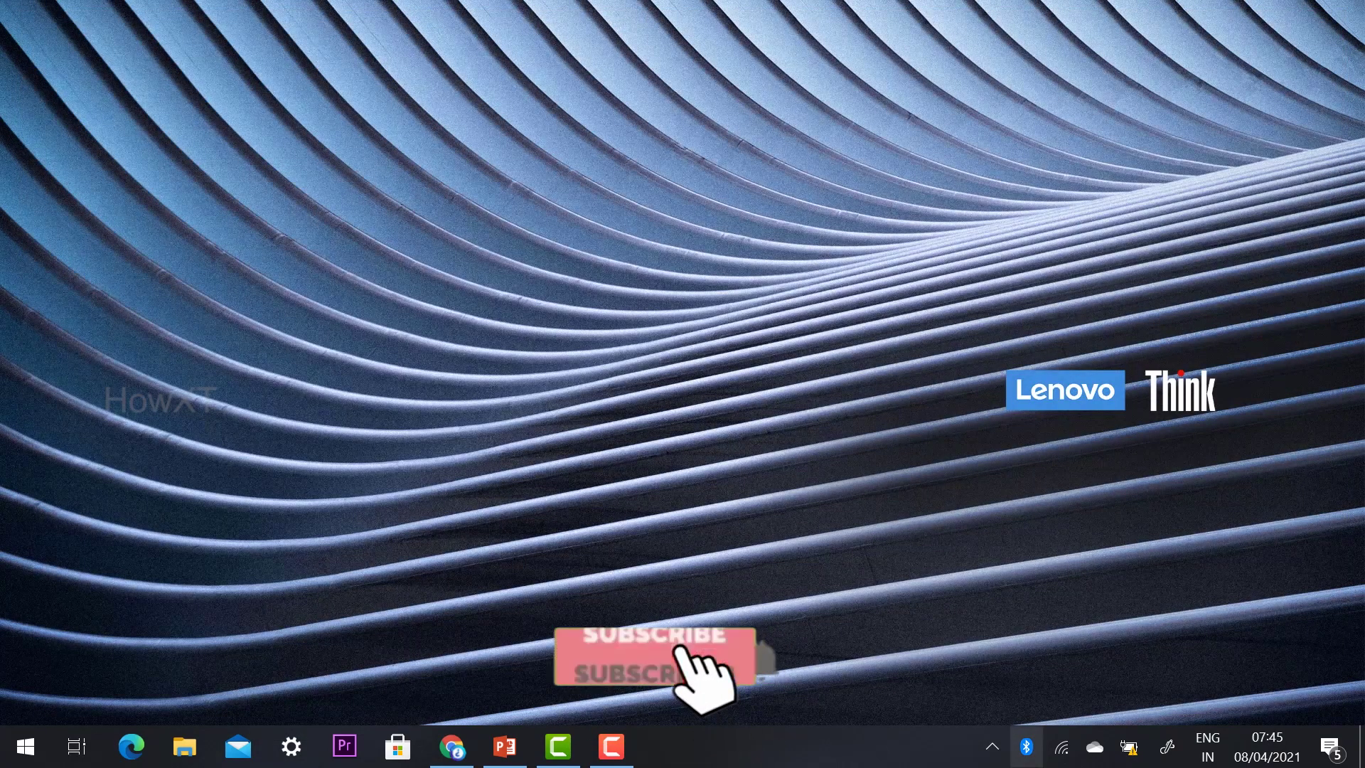
pyautogui.rightClick(1025, 746)
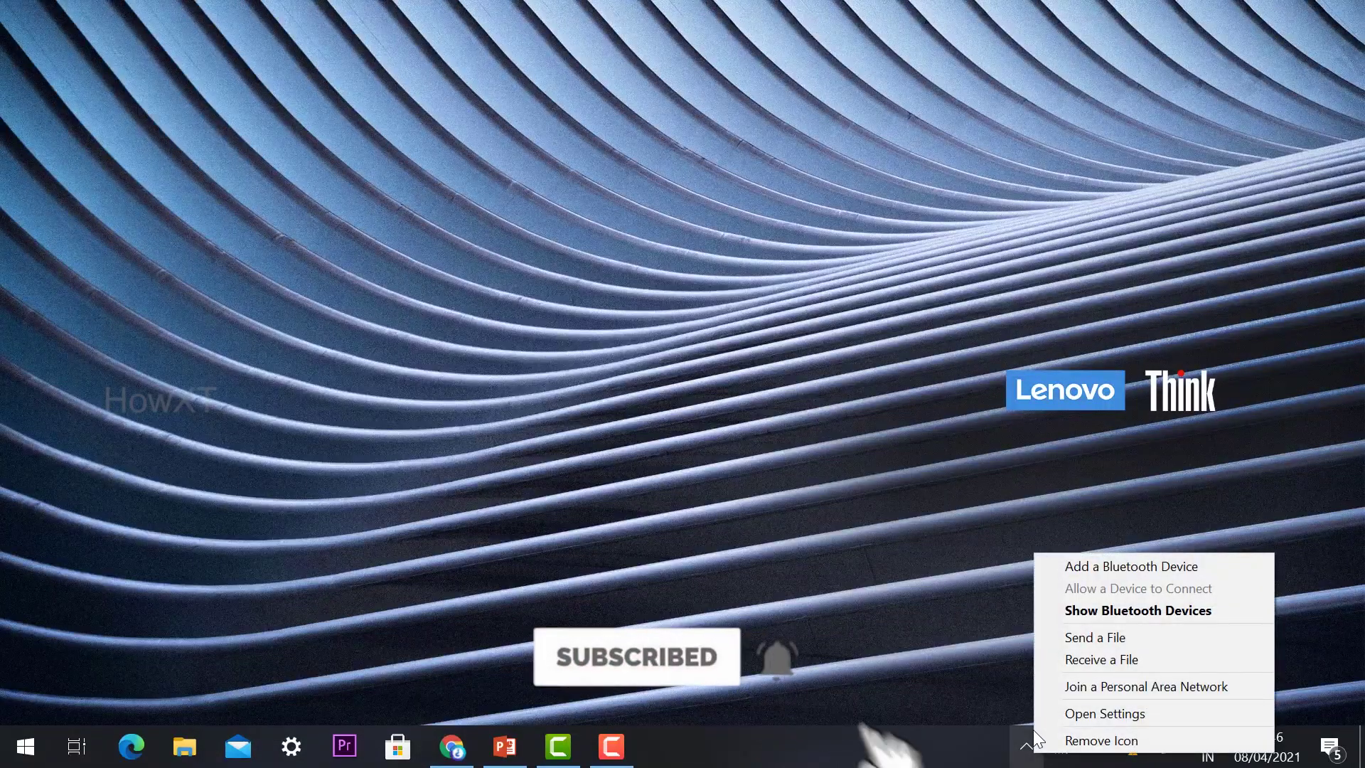
pyautogui.click(1073, 638)
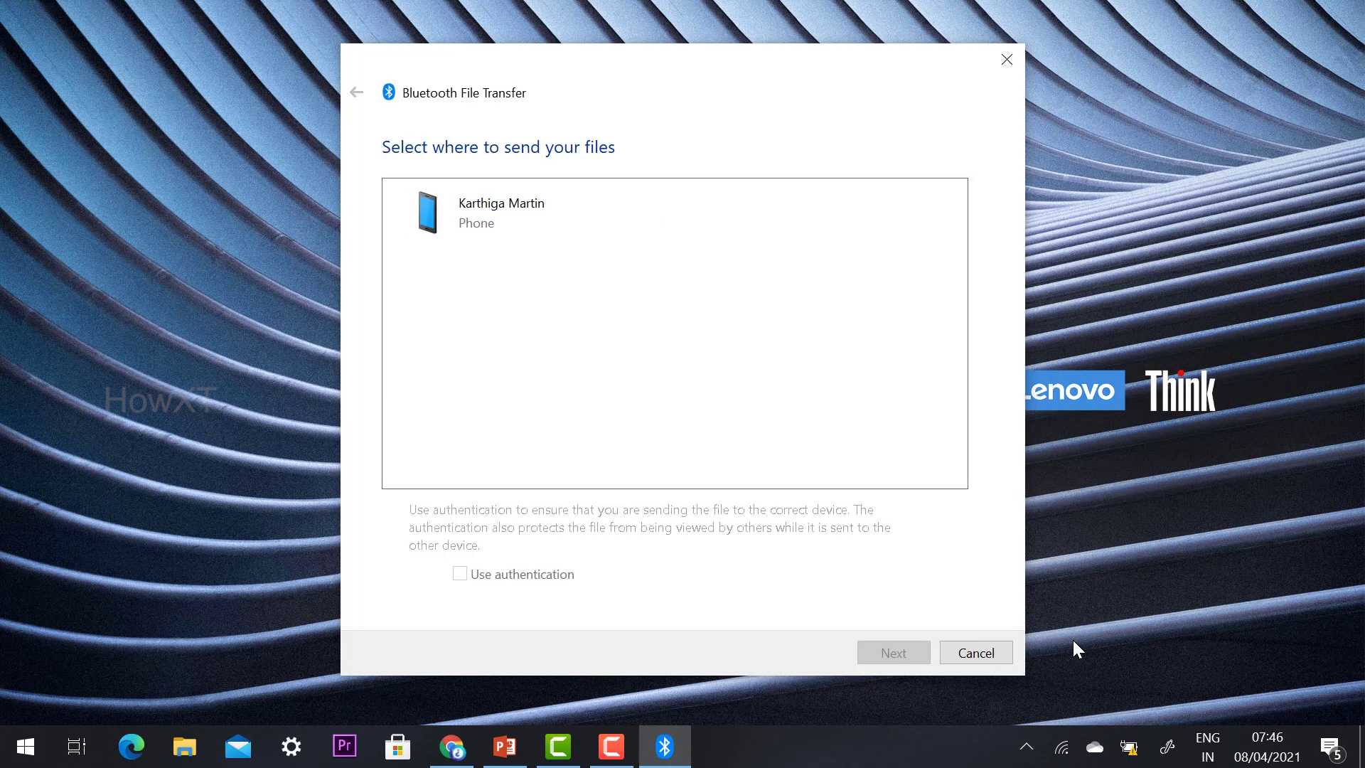
pyautogui.click(495, 199)
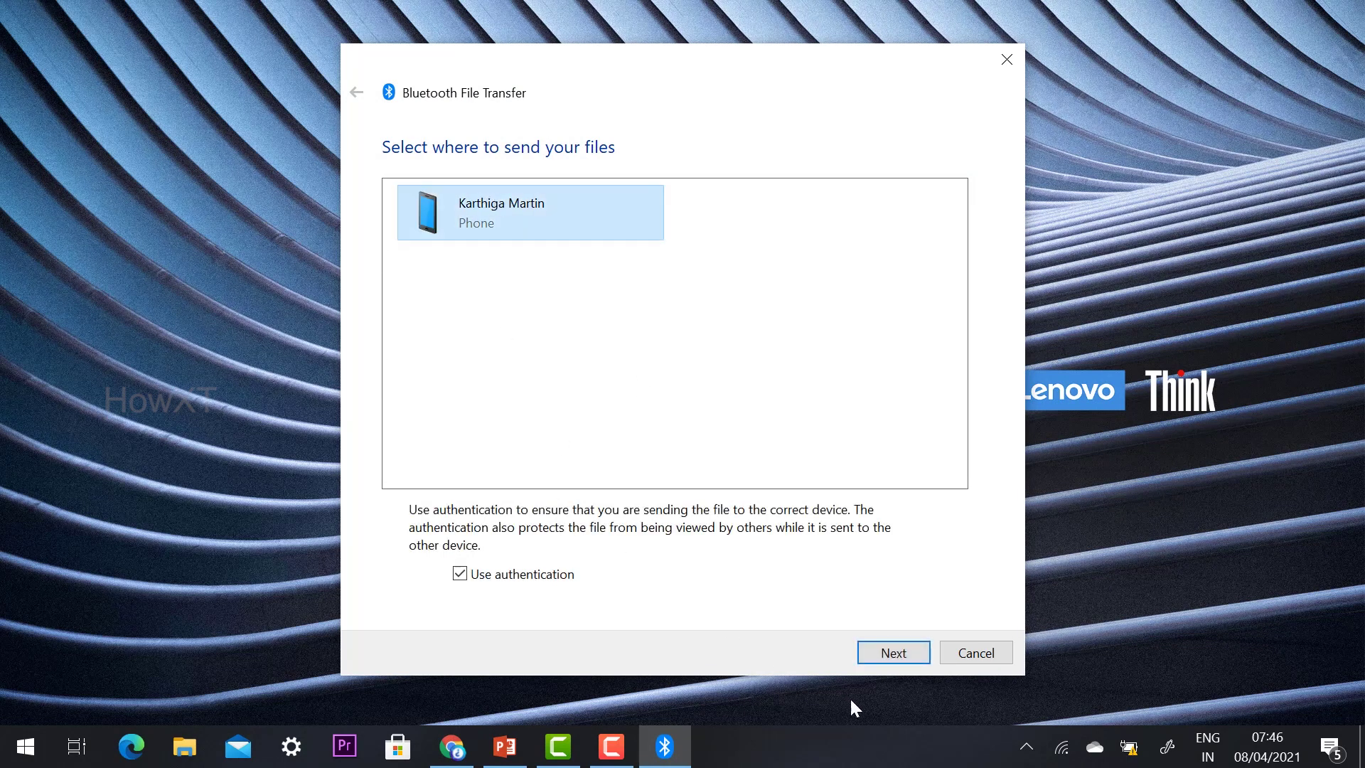
pyautogui.click(893, 654)
pyautogui.click(878, 225)
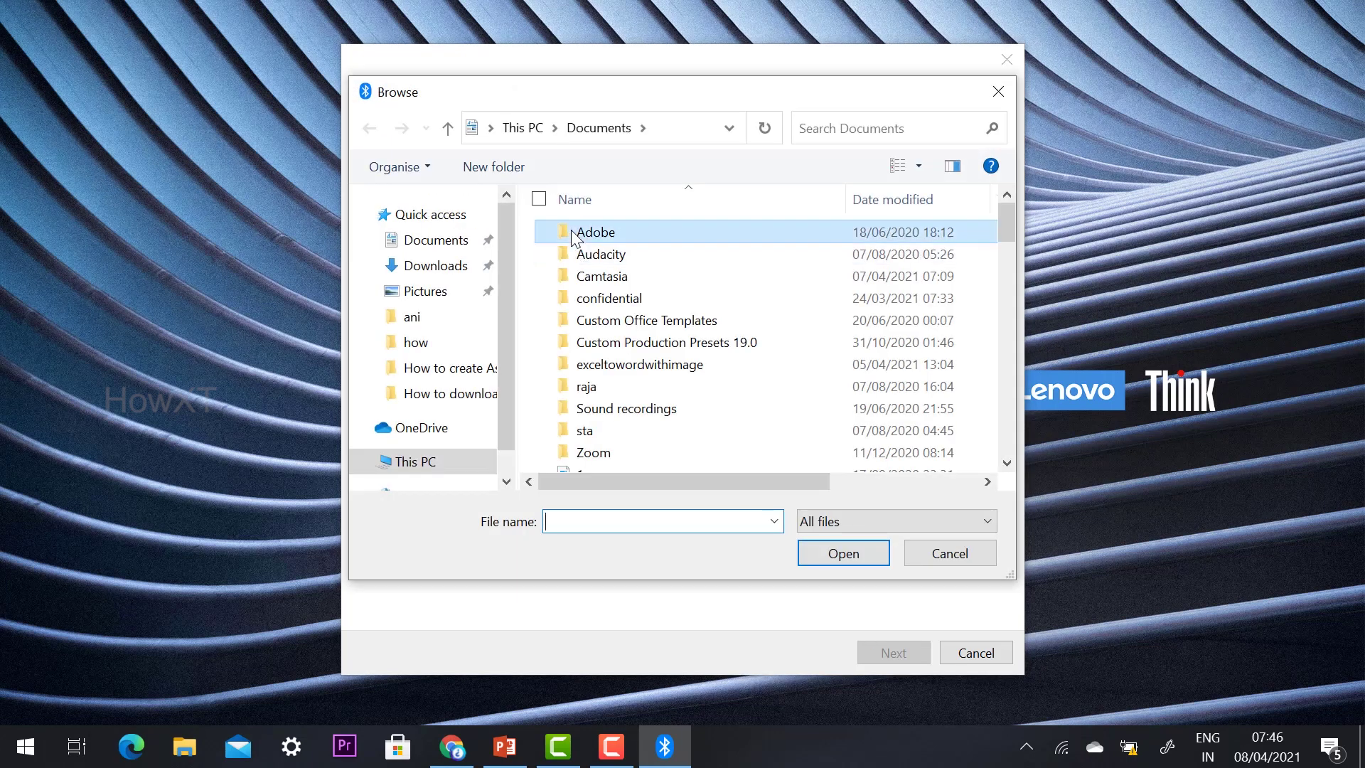
pyautogui.doubleClick(582, 232)
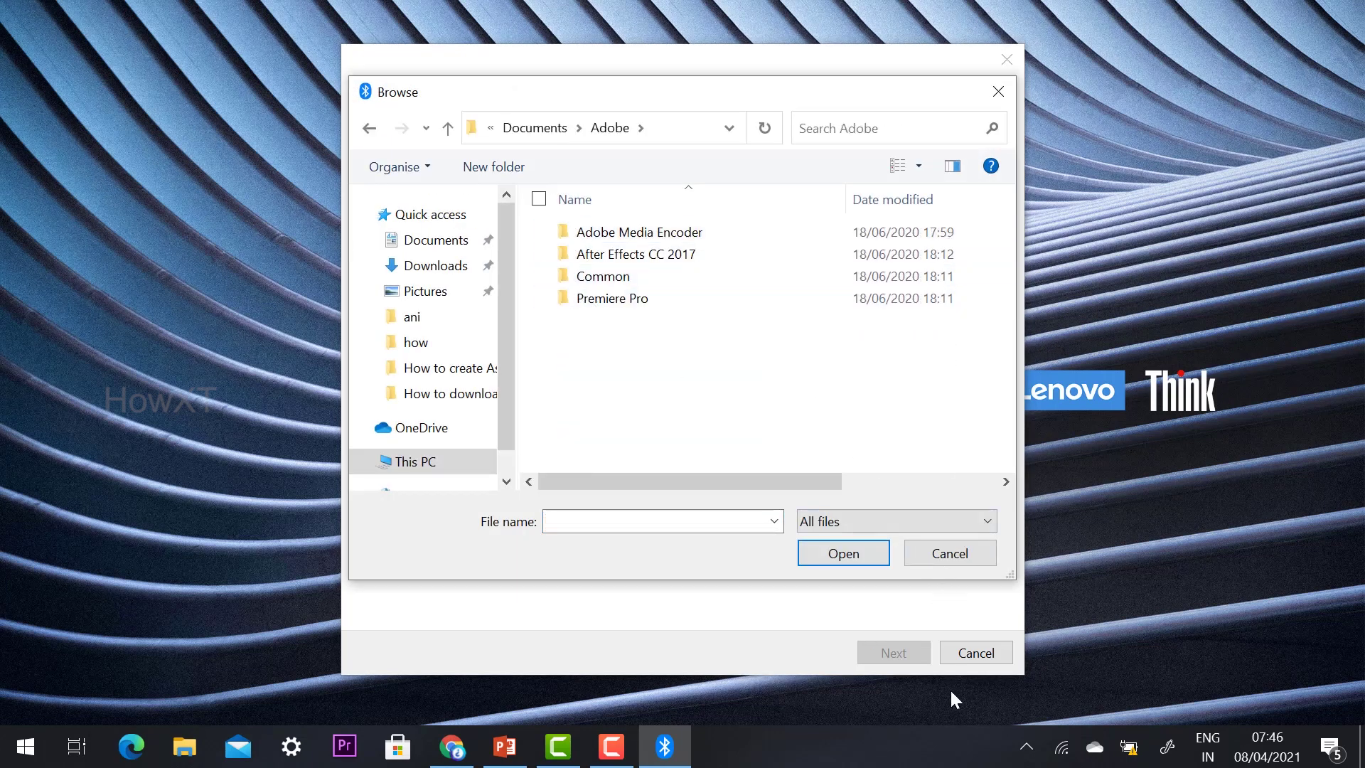
pyautogui.click(957, 566)
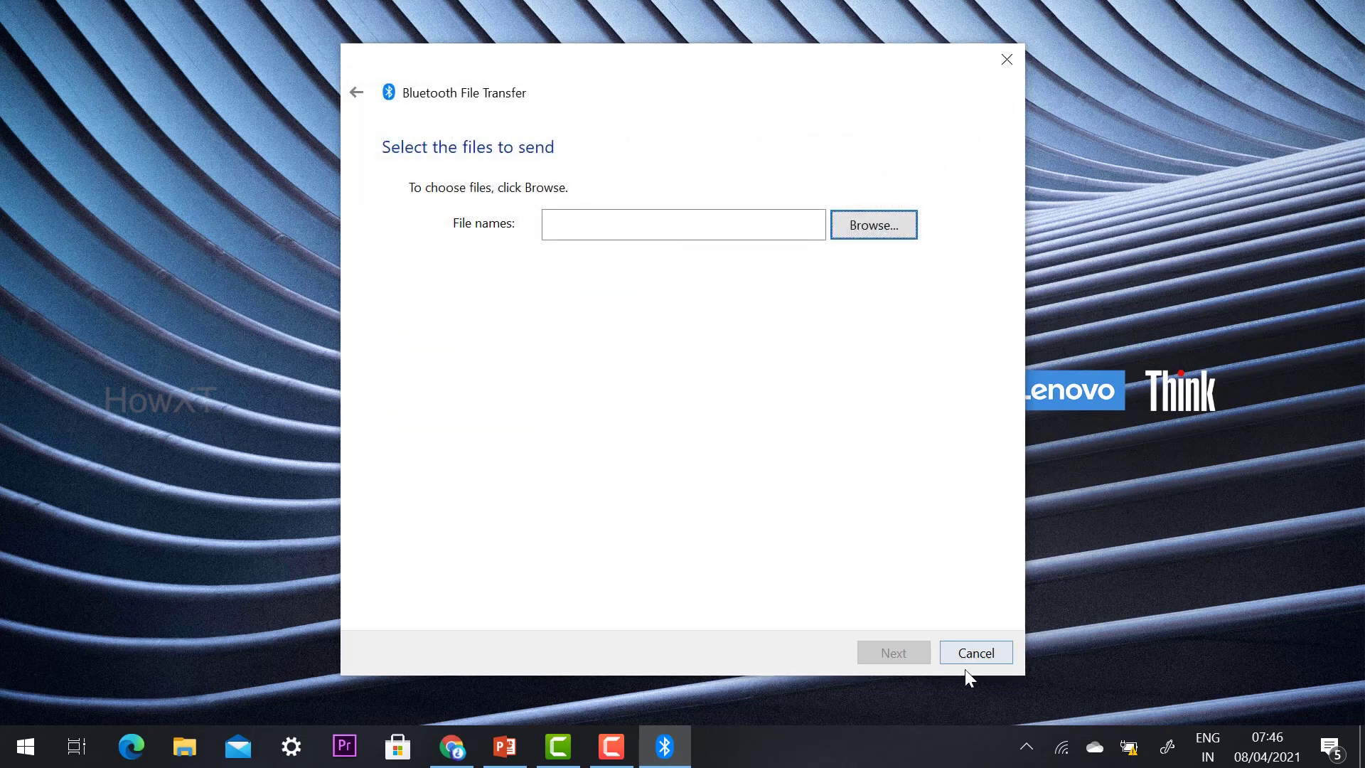
pyautogui.click(969, 660)
pyautogui.click(1025, 746)
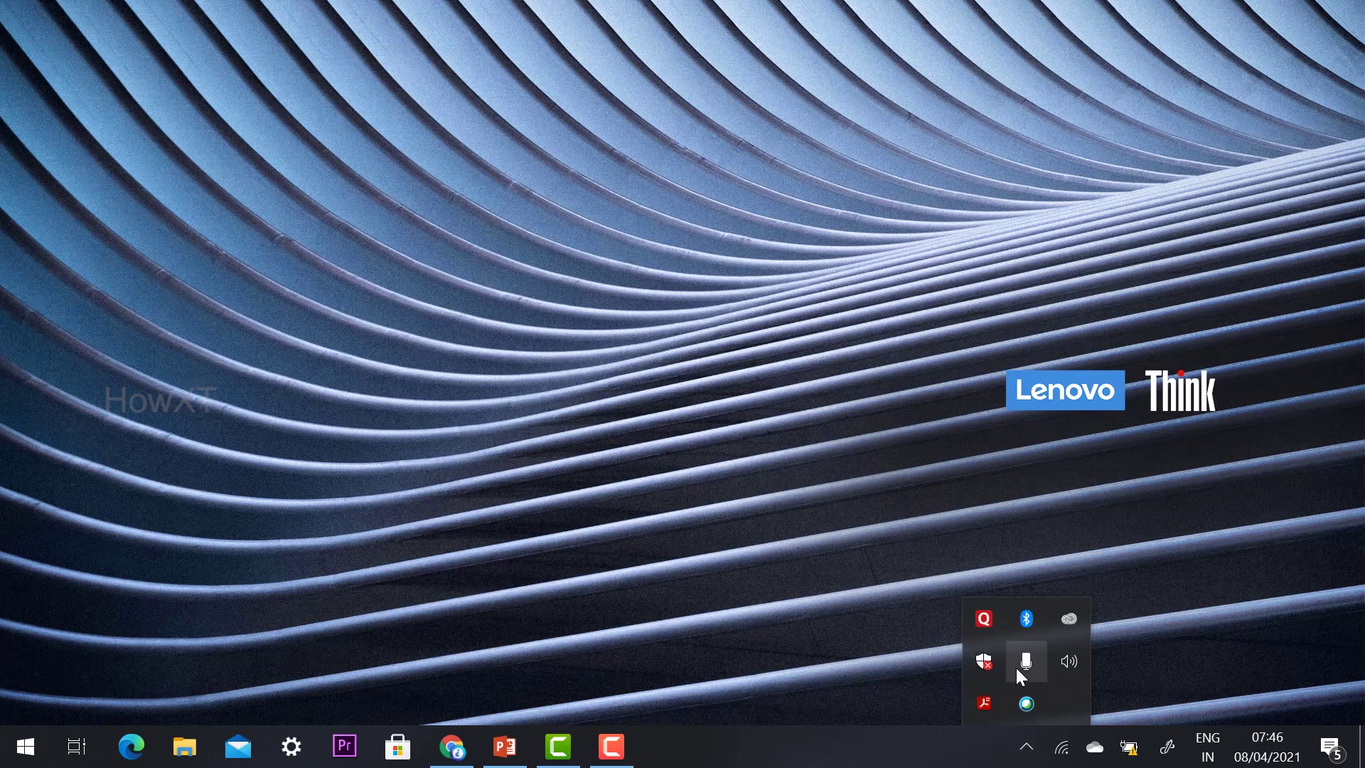
# Reopen Bluetooth & other devices through the tray icon's Add a Bluetooth Device option
pyautogui.rightClick(1025, 617)
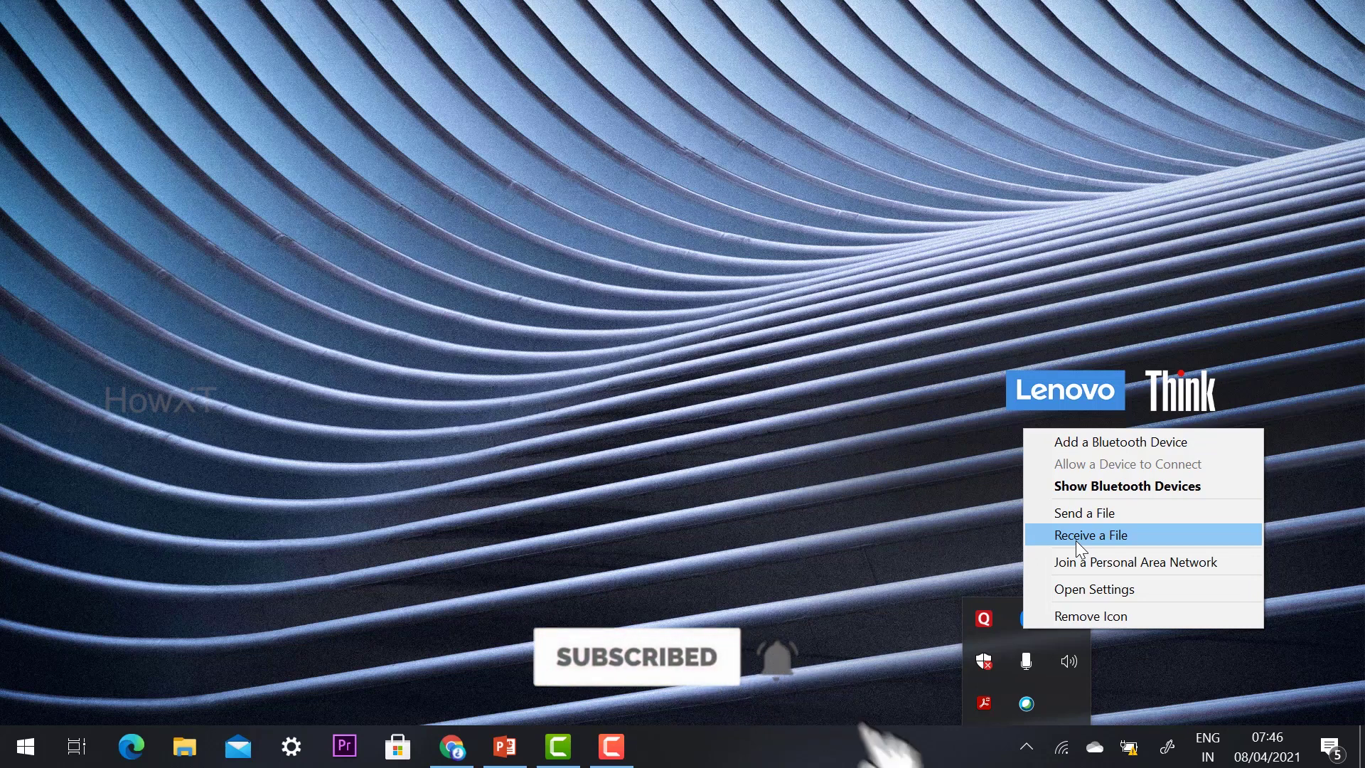
pyautogui.click(1075, 448)
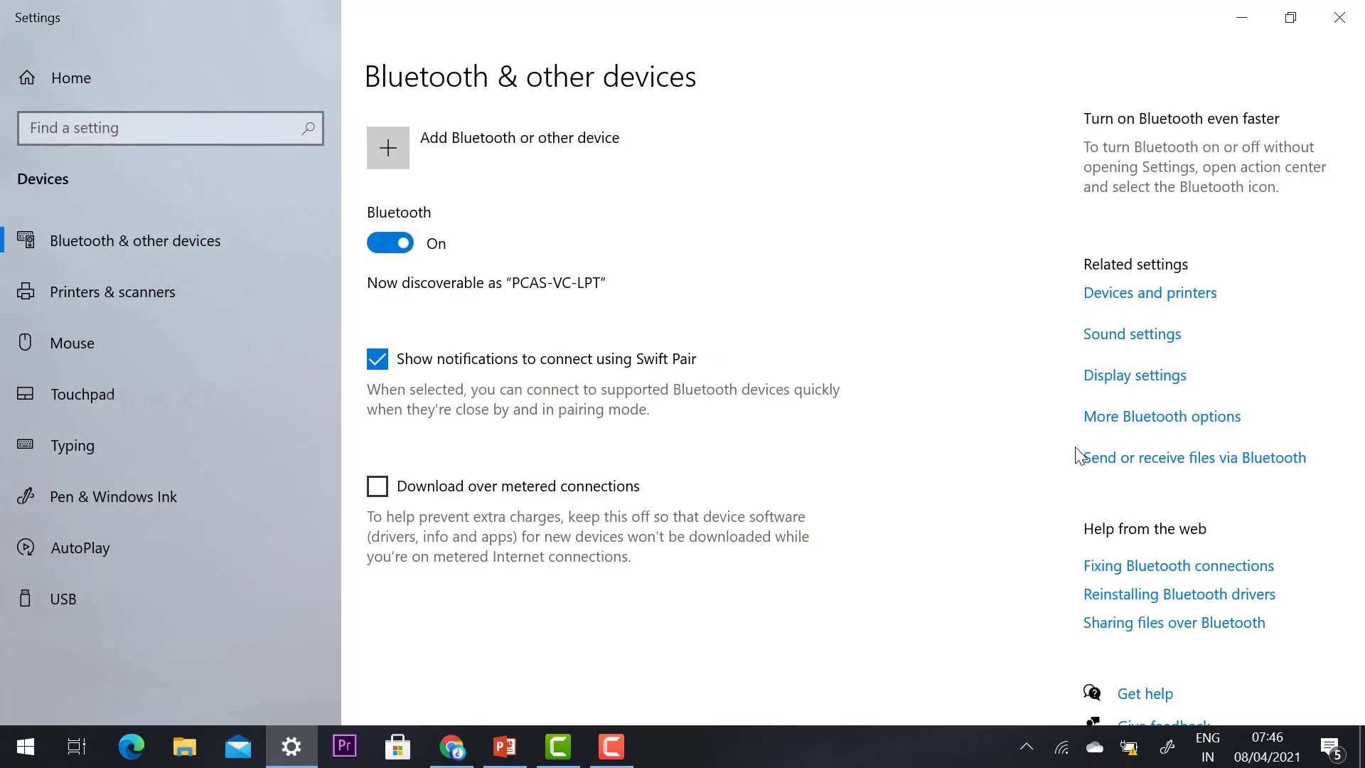